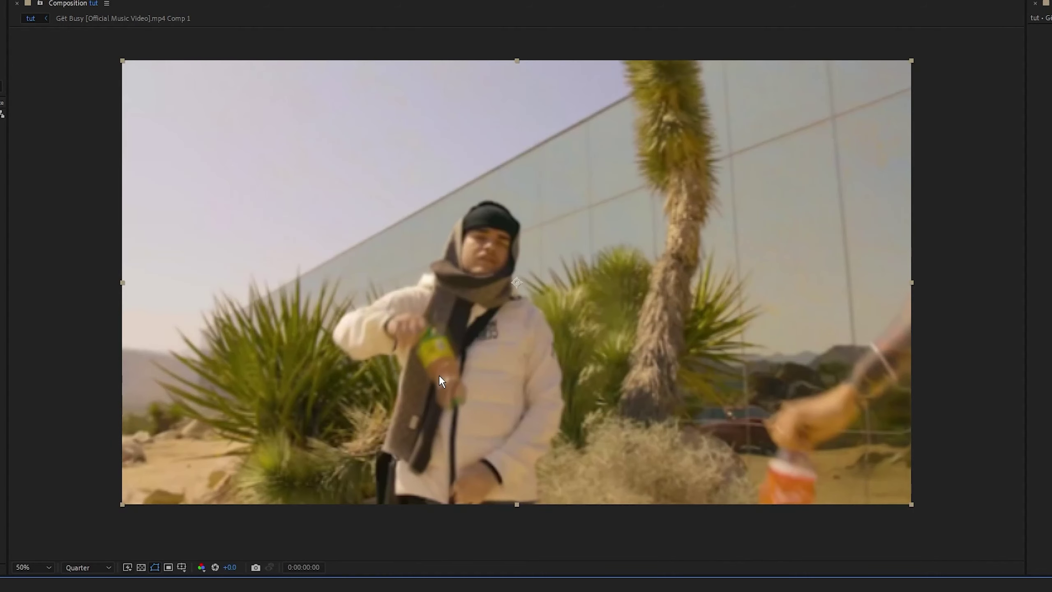
# Preview the clip, return to its first frame, and open the layer in an enlarged Layer viewer with the Roto Brush tool active
pyautogui.press('space')
pyautogui.press('space')
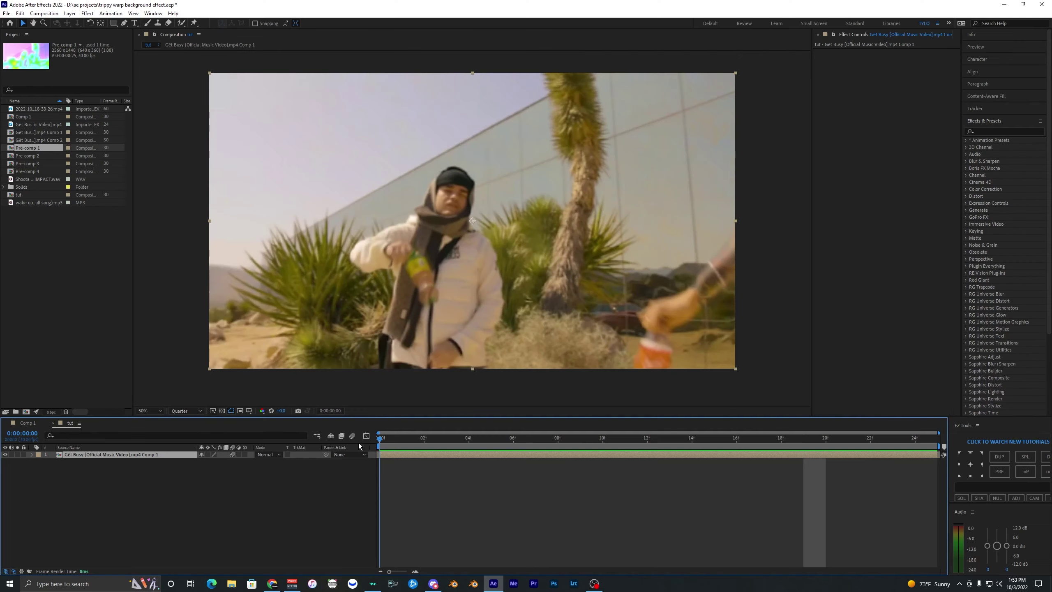
pyautogui.moveTo(379, 440); pyautogui.dragTo(625, 443)
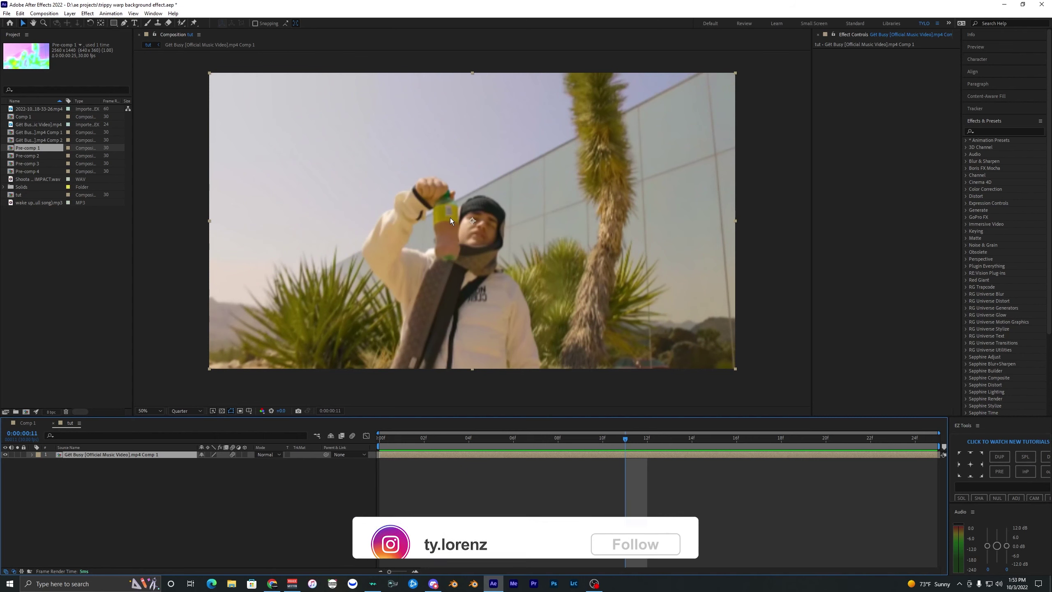
pyautogui.moveTo(625, 440); pyautogui.dragTo(368, 437)
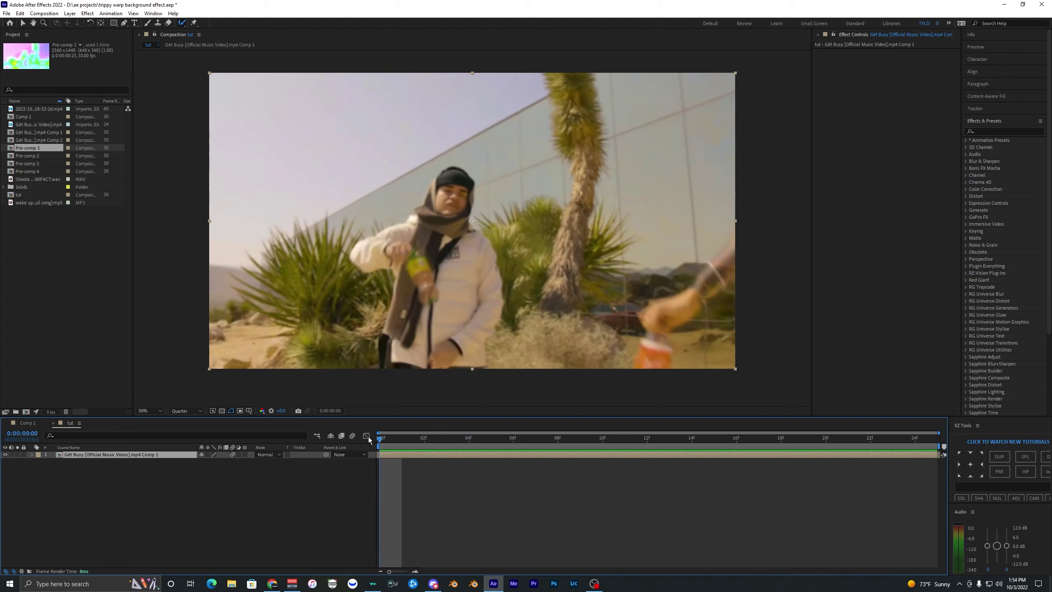
pyautogui.click(180, 23)
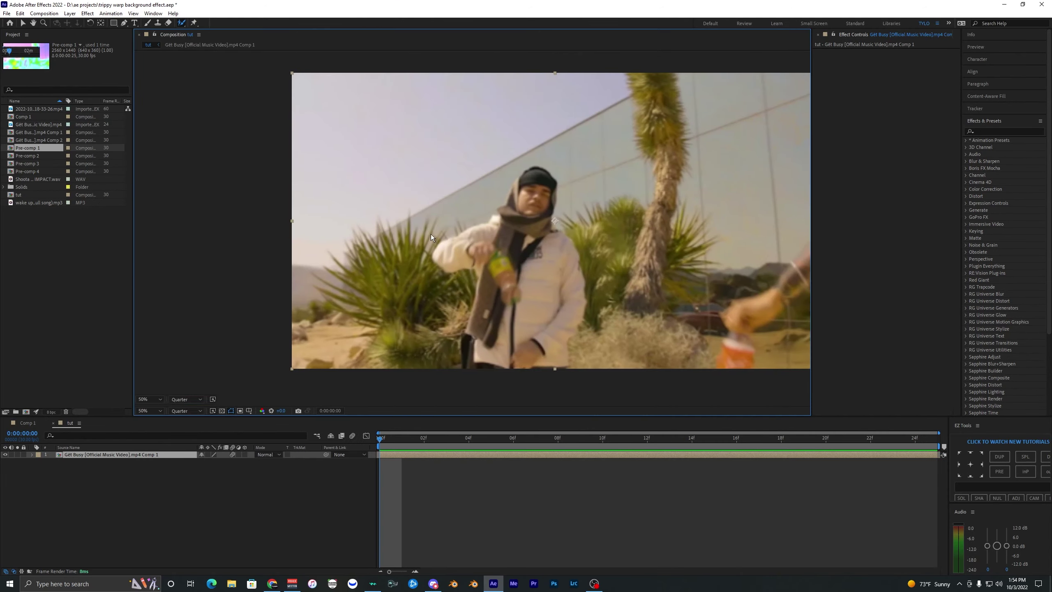
pyautogui.doubleClick(430, 233)
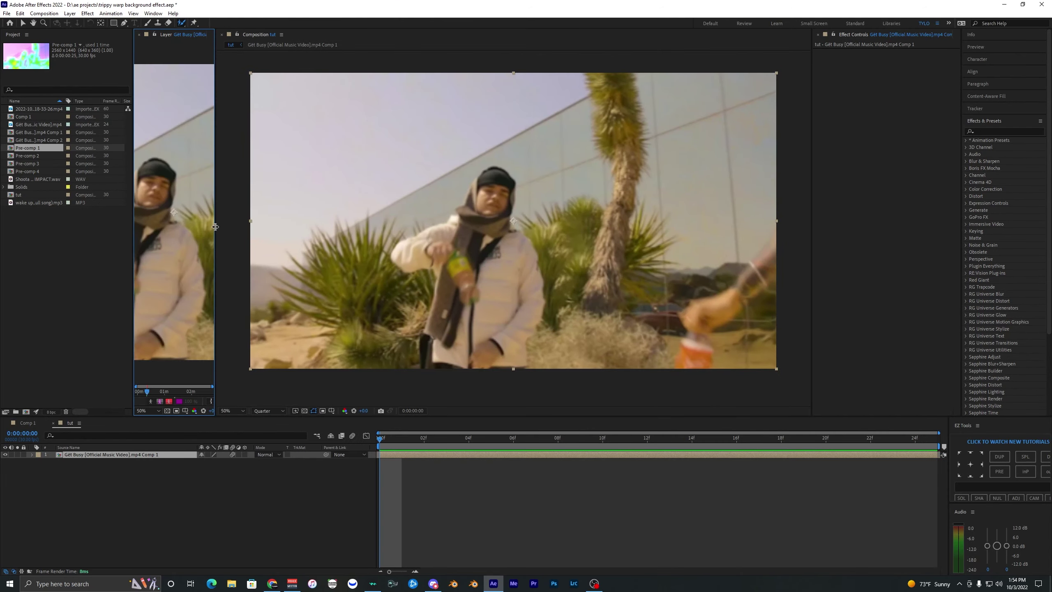
pyautogui.moveTo(215, 226); pyautogui.dragTo(676, 227)
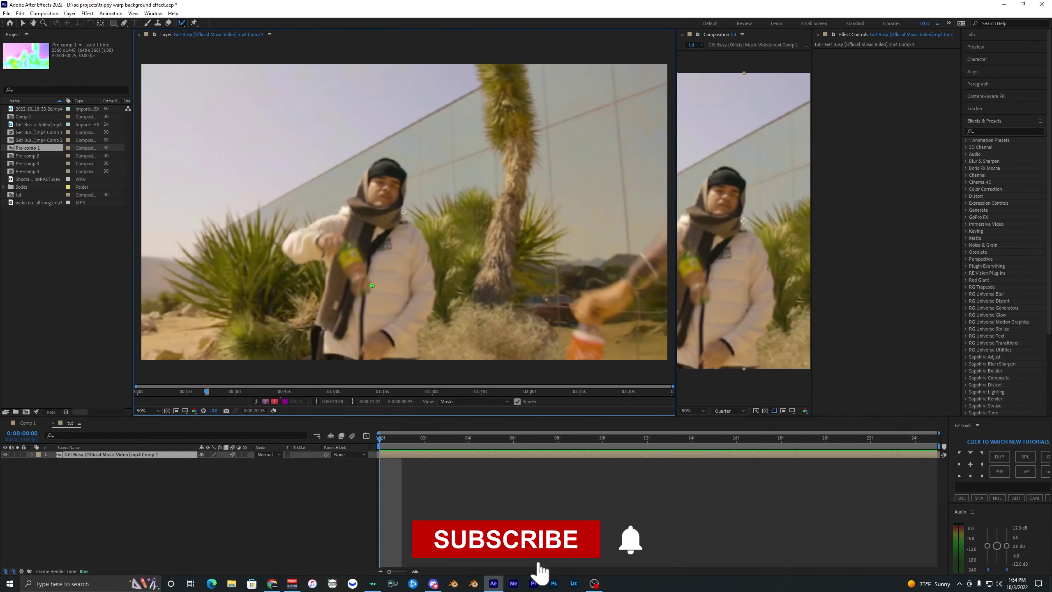
pyautogui.scroll(4, 351, 292)
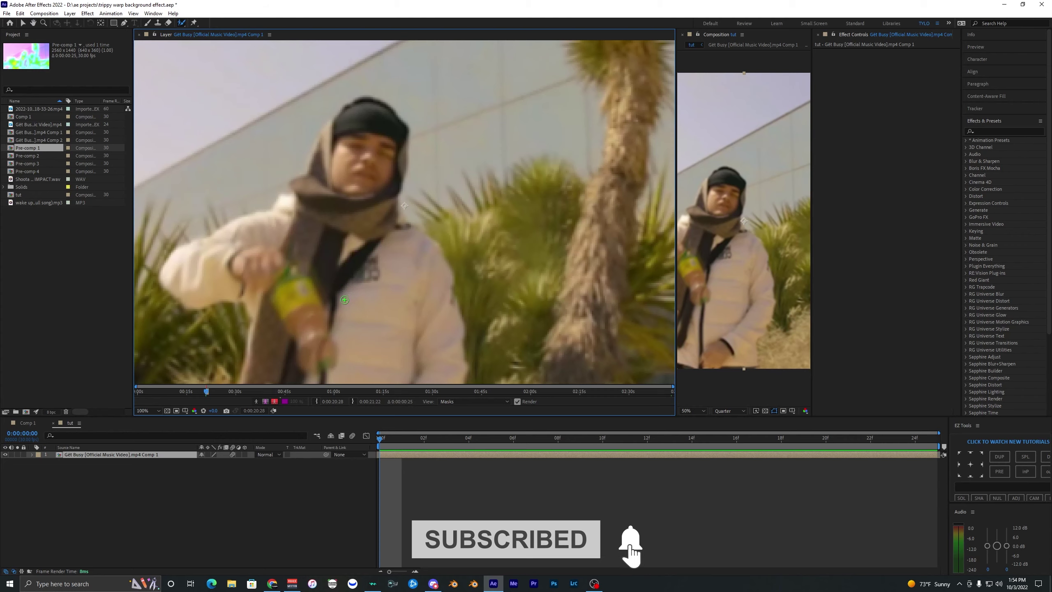
# Paint an initial Roto Brush stroke on the bottle and set the composition's preview resolution to Full
pyautogui.moveTo(399, 306)
pyautogui.mouseDown()
pyautogui.moveTo(397, 263)
pyautogui.moveTo(366, 187)
pyautogui.mouseUp()
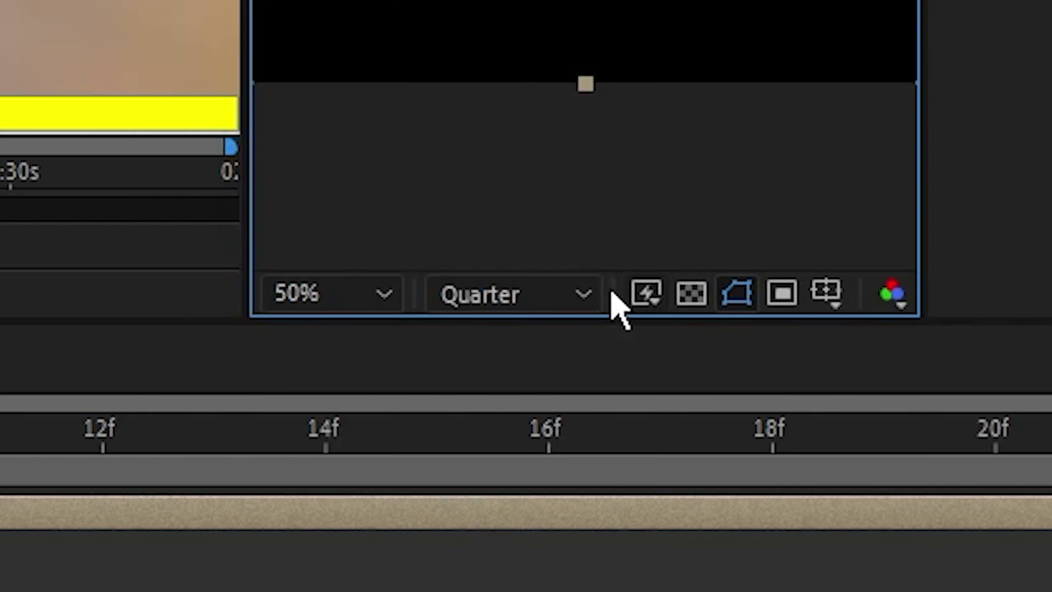
pyautogui.click(582, 293)
pyautogui.click(526, 394)
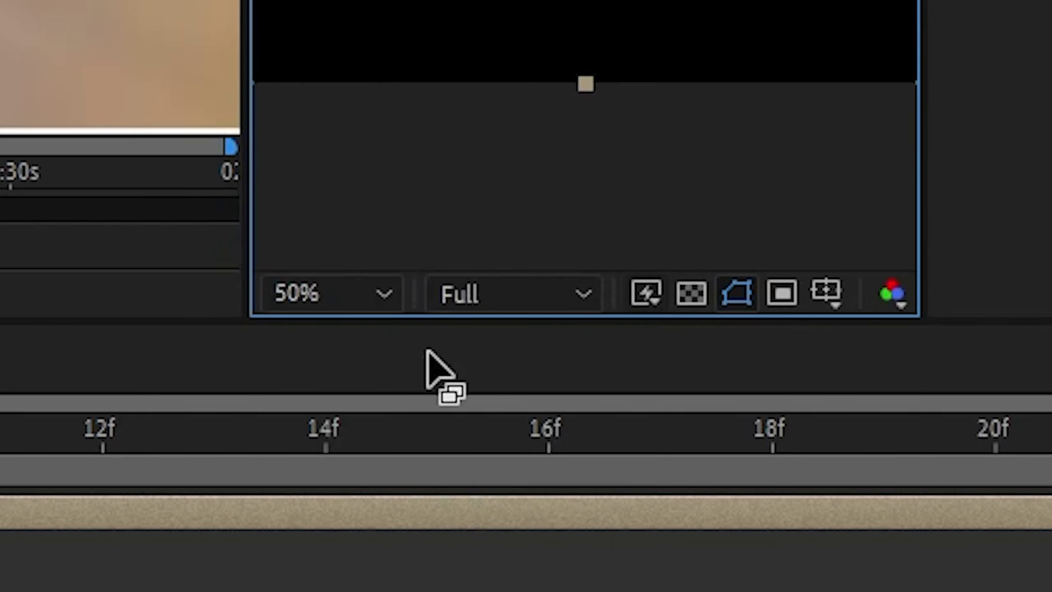
pyautogui.click(486, 298)
pyautogui.click(492, 311)
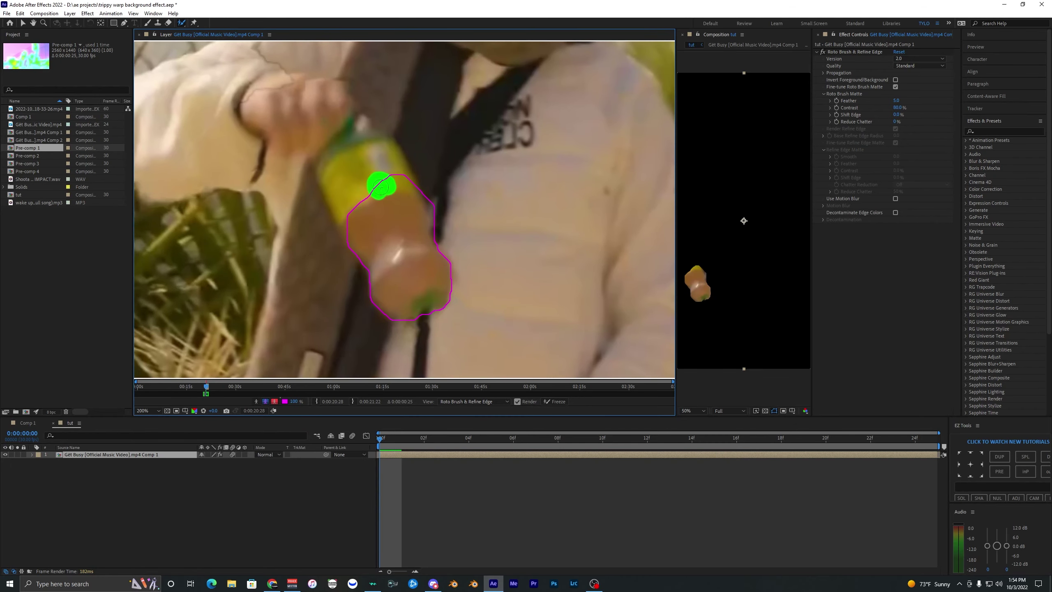
# Extend the Roto Brush selection over the bottle's label and cap so it covers the whole bottle on the first frame
pyautogui.moveTo(380, 187)
pyautogui.mouseDown()
pyautogui.moveTo(364, 167)
pyautogui.moveTo(391, 176)
pyautogui.moveTo(372, 154)
pyautogui.mouseUp()
pyautogui.moveTo(455, 241)
pyautogui.mouseDown()
pyautogui.moveTo(448, 229)
pyautogui.moveTo(464, 234)
pyautogui.mouseUp()
pyautogui.moveTo(377, 152); pyautogui.dragTo(355, 129)
pyautogui.scroll(-1, 744, 228)
pyautogui.scroll(2, 744, 232)
pyautogui.moveTo(736, 260); pyautogui.dragTo(798, 297)
pyautogui.moveTo(708, 243); pyautogui.dragTo(788, 183)
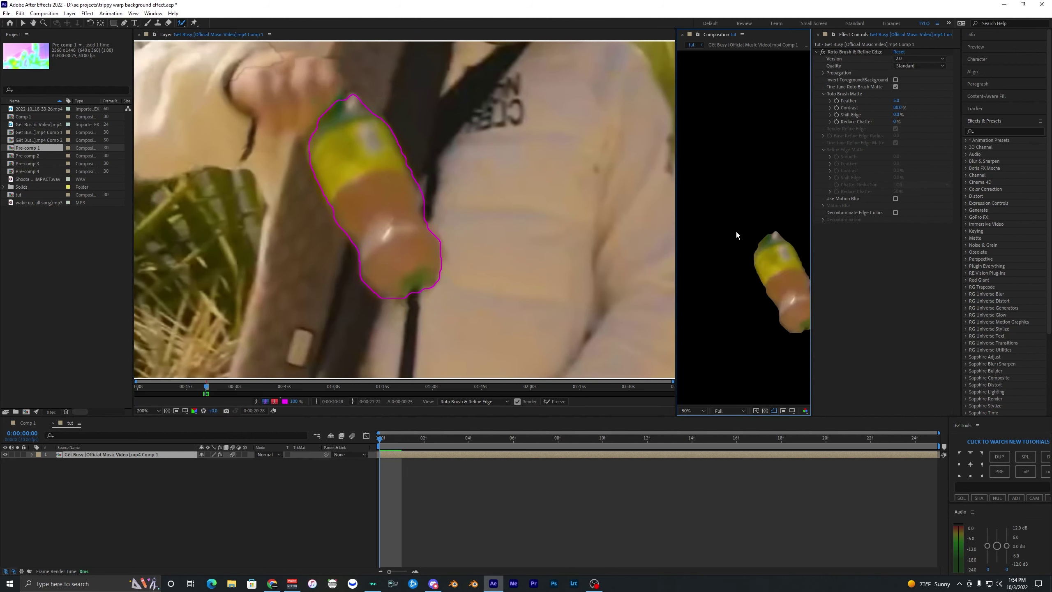
pyautogui.scroll(-2, 736, 232)
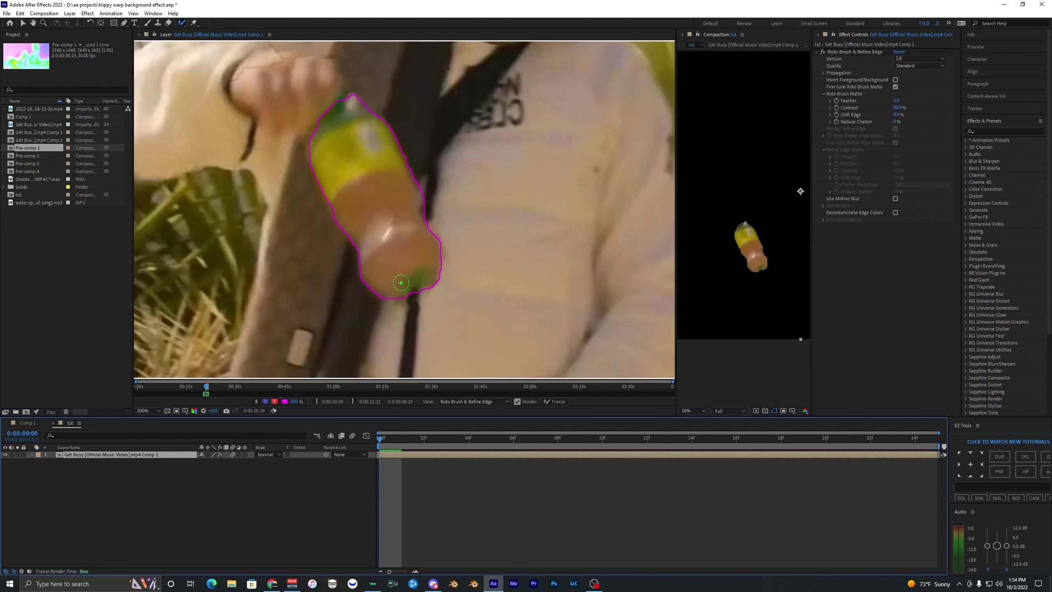
# Advance frame by frame to 0:00:00:04 and correct the Roto Brush outline around the moving bottle
pyautogui.press('pagedown')
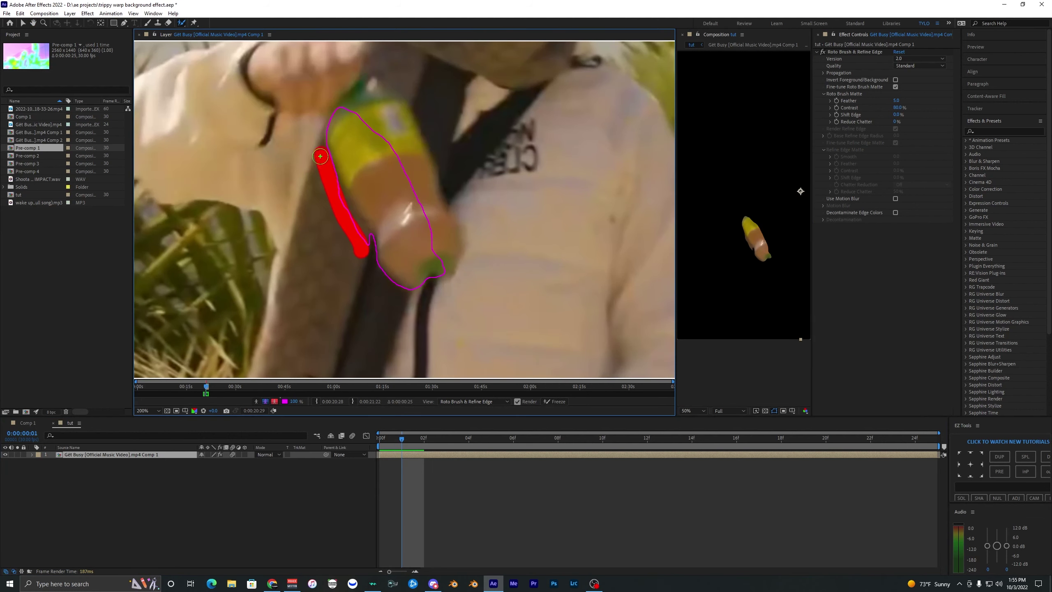
pyautogui.press('pagedown')
pyautogui.press('pagedown')
pyautogui.press('pagedown')
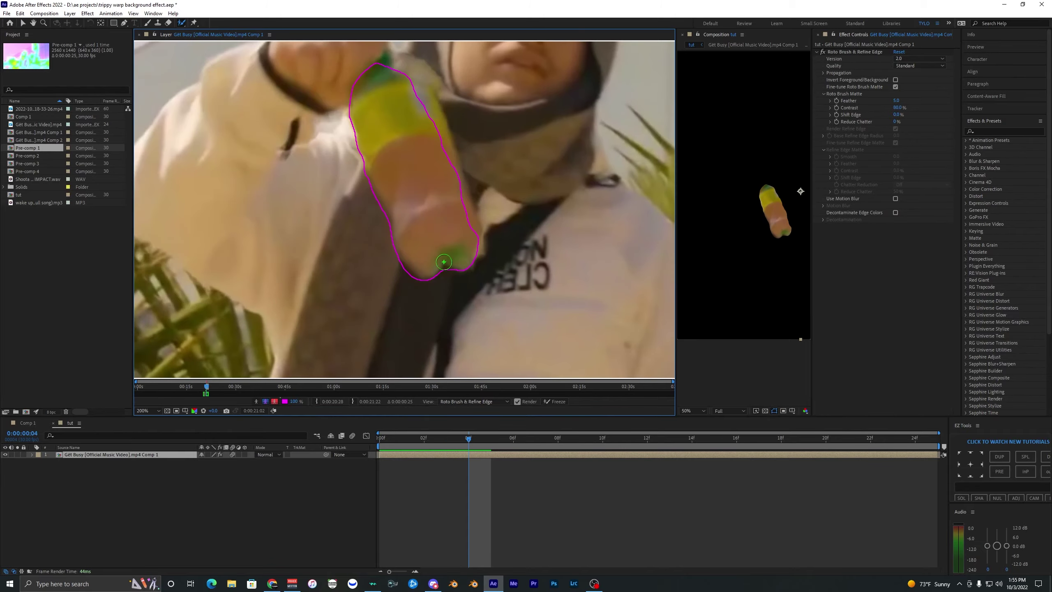
pyautogui.moveTo(467, 241)
pyautogui.mouseDown()
pyautogui.moveTo(459, 185)
pyautogui.moveTo(422, 94)
pyautogui.moveTo(393, 62)
pyautogui.mouseUp()
pyautogui.moveTo(414, 111); pyautogui.dragTo(400, 200)
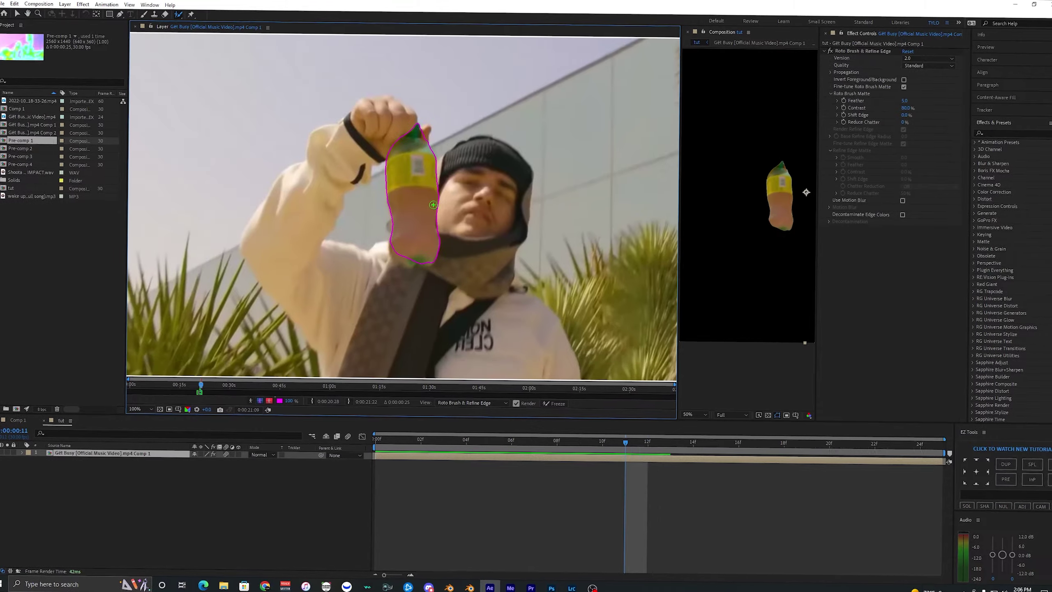
# Step through the remaining frames to propagate the bottle's Roto Brush selection to the clip's end, checking the outline
pyautogui.press('pageup')
pyautogui.press('pagedown')
pyautogui.scroll(1, 410, 187)
pyautogui.press('pagedown')
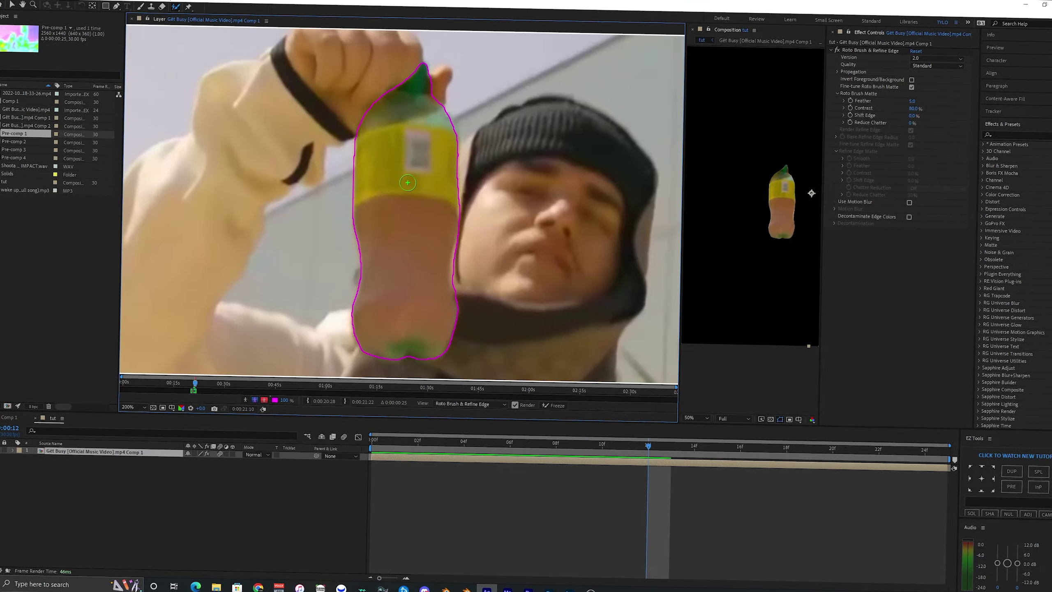
pyautogui.press('pagedown')
pyautogui.press('pagedown')
pyautogui.scroll(-1, 413, 190)
pyautogui.press('pagedown')
pyautogui.press('pagedown')
pyautogui.press('pagedown')
pyautogui.press('pagedown')
pyautogui.press('pagedown')
pyautogui.press('pagedown')
pyautogui.press('pagedown')
pyautogui.press('pagedown')
pyautogui.press('pagedown')
pyautogui.press('pagedown')
pyautogui.press('pagedown')
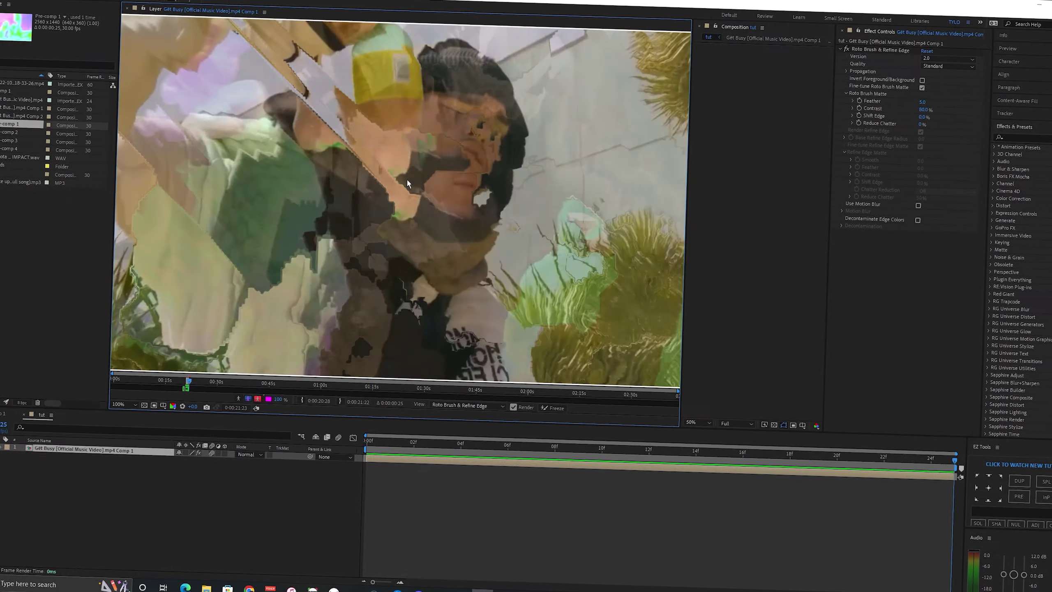
pyautogui.press('pageup')
pyautogui.press('pageup')
pyautogui.press('pageup')
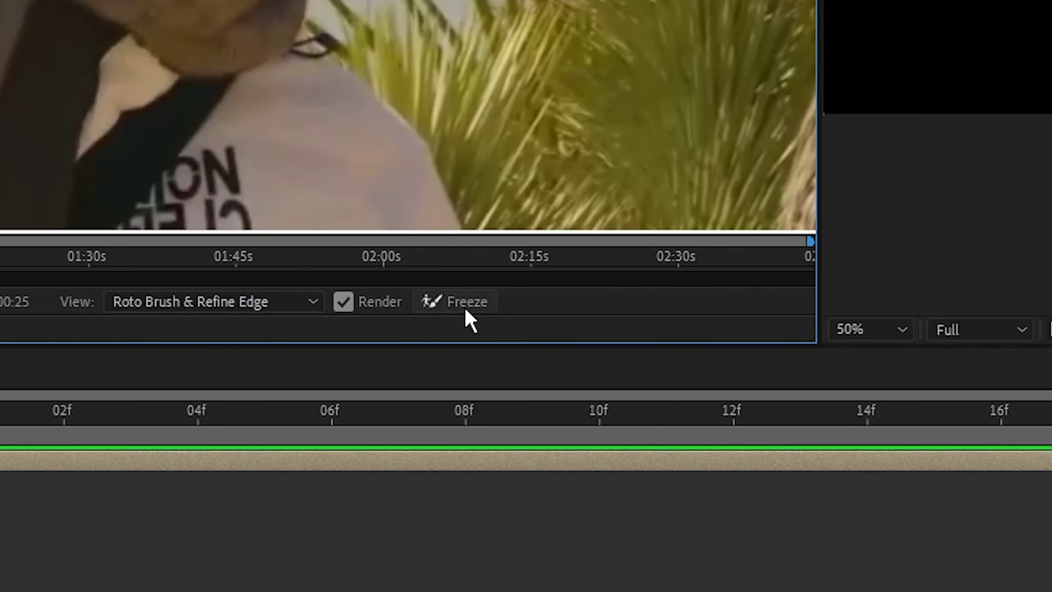
# Freeze the Roto Brush propagation, close the Layer viewer, and preview the isolated bottle in the composition
pyautogui.click(556, 401)
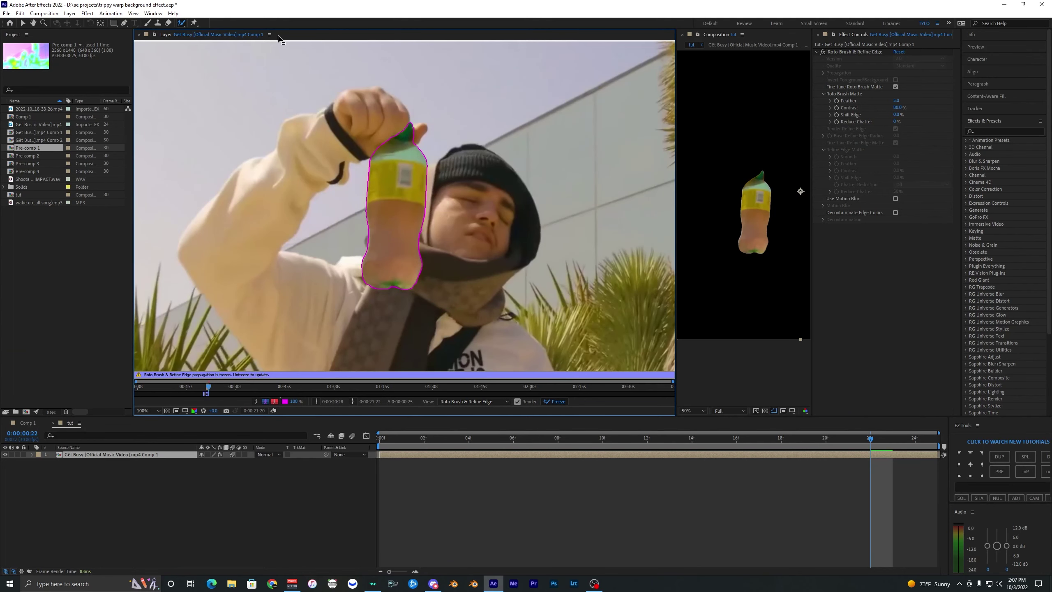
pyautogui.click(269, 34)
pyautogui.click(287, 42)
pyautogui.click(23, 22)
pyautogui.moveTo(486, 215); pyautogui.dragTo(426, 248)
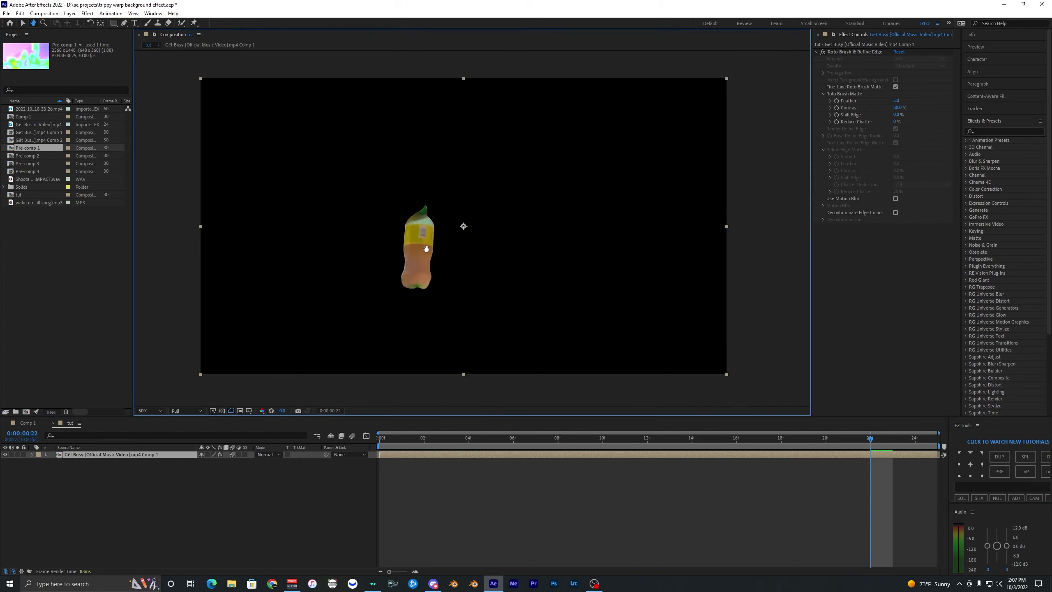
pyautogui.press('space')
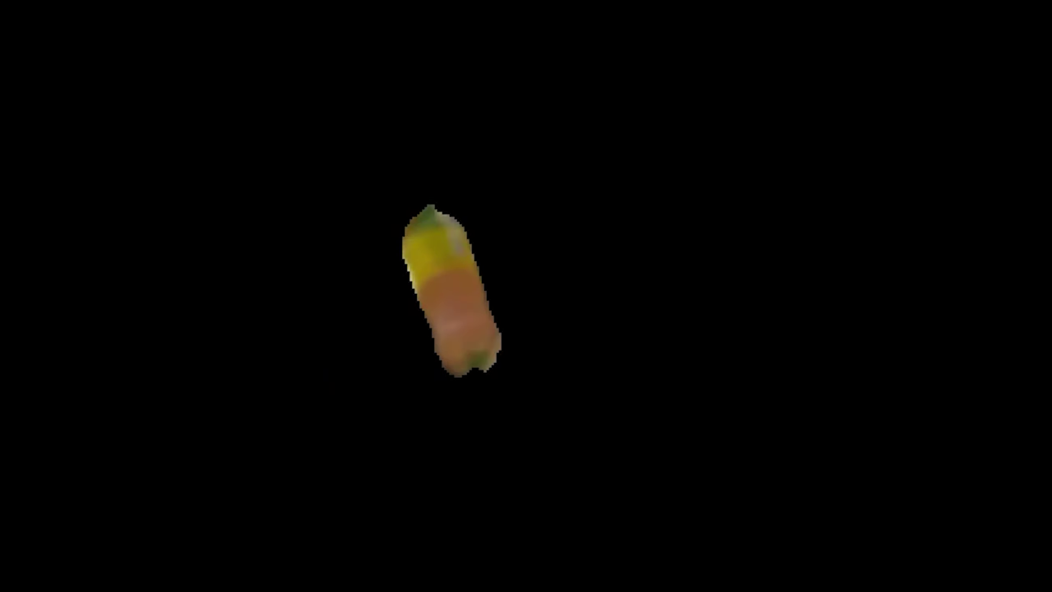
# Duplicate the rotoscoped layer and remove Roto Brush & Refine Edge from the lower copy
pyautogui.click(399, 445)
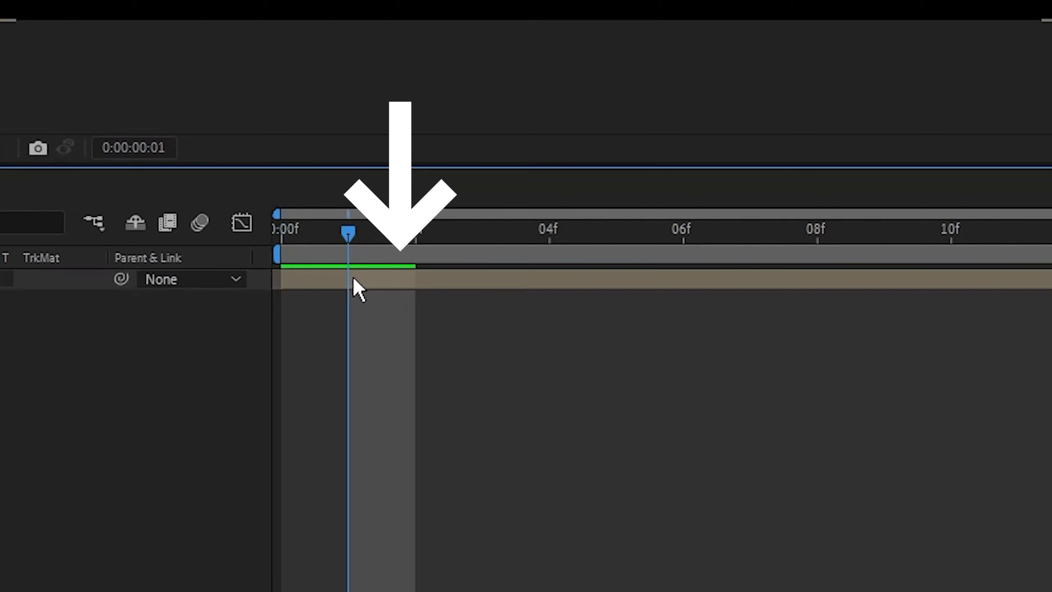
pyautogui.hotkey('ctrl', 'd')
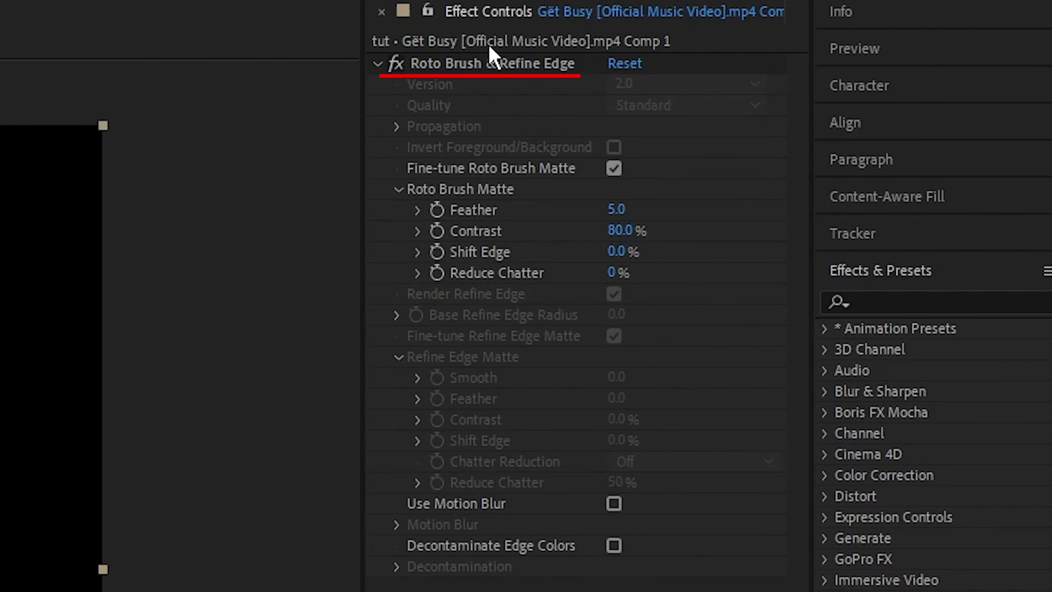
pyautogui.click(479, 66)
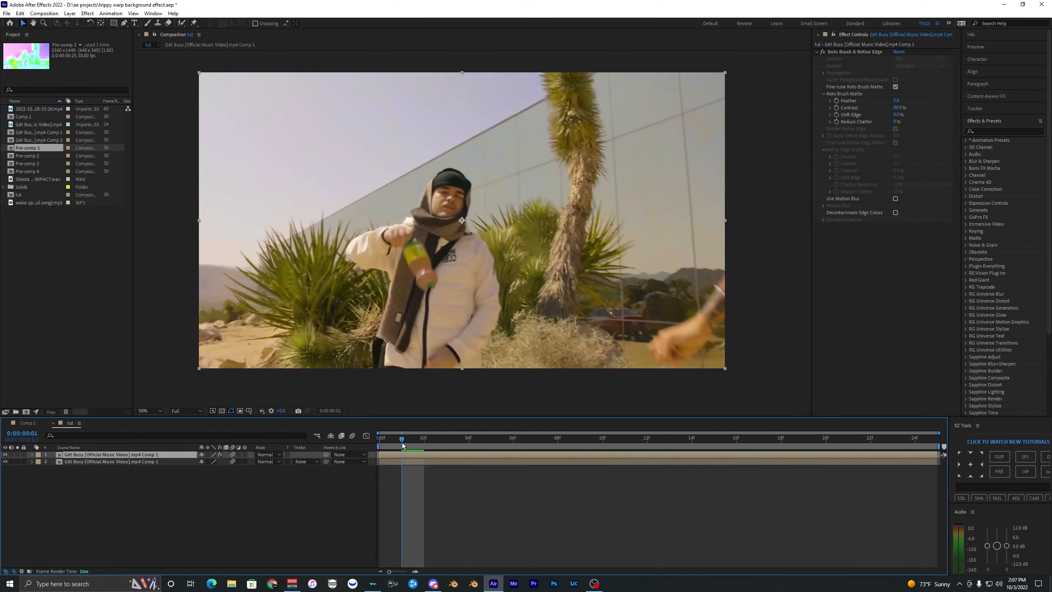
# Return to the first frame and apply the Colorama effect to the rotoscoped bottle layer
pyautogui.moveTo(402, 442); pyautogui.dragTo(385, 446)
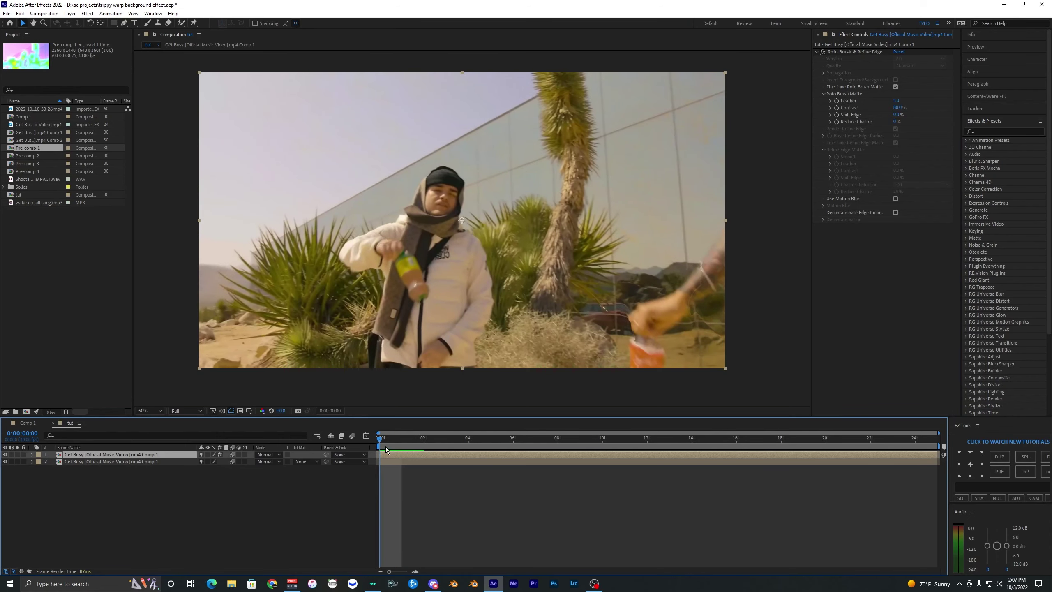
pyautogui.click(894, 305)
pyautogui.click(992, 132)
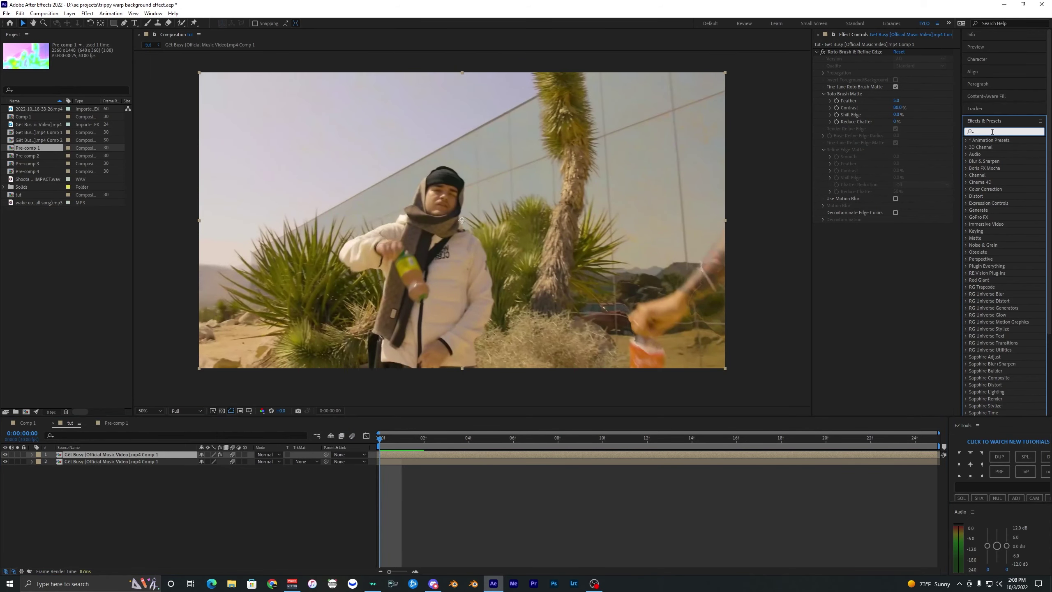
pyautogui.write('colo')
pyautogui.write('r')
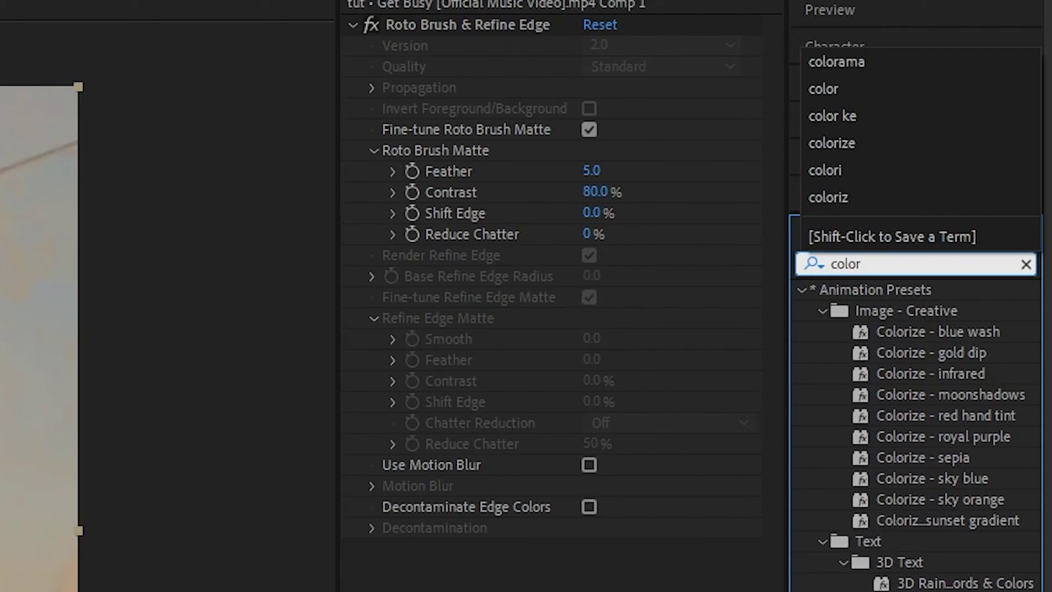
pyautogui.write('ama')
pyautogui.moveTo(865, 303); pyautogui.dragTo(538, 539)
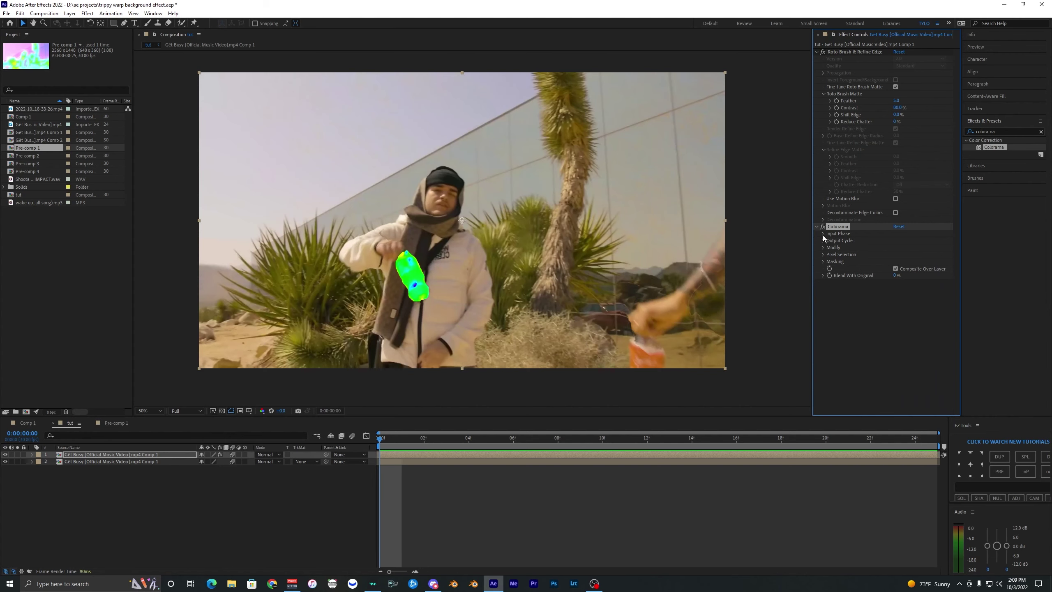
# Expand Colorama's Input Phase and Output Cycle settings and set the preset palette to Hue Cycle
pyautogui.click(823, 234)
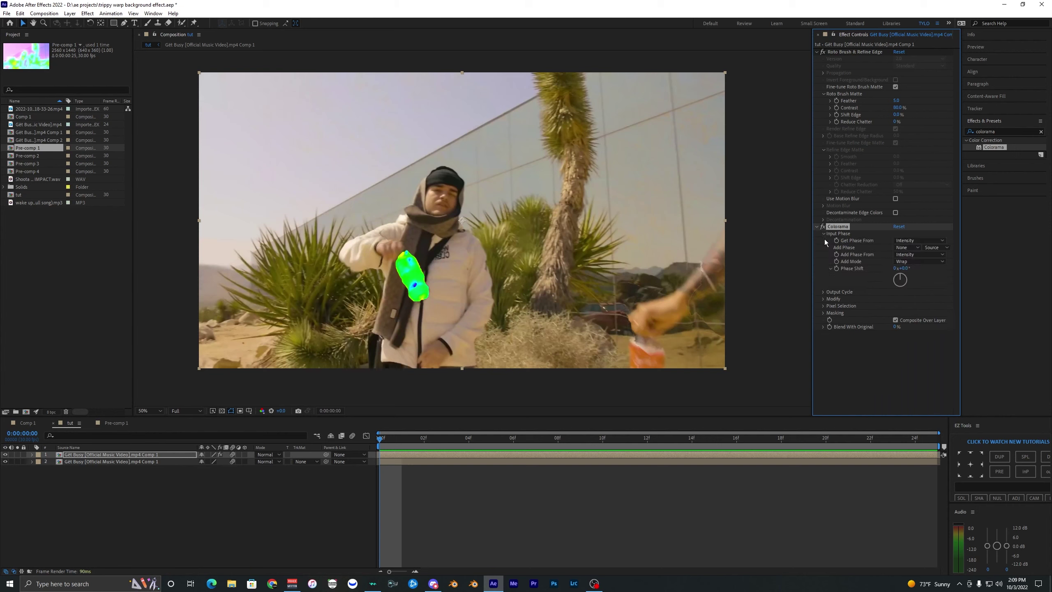
pyautogui.click(823, 291)
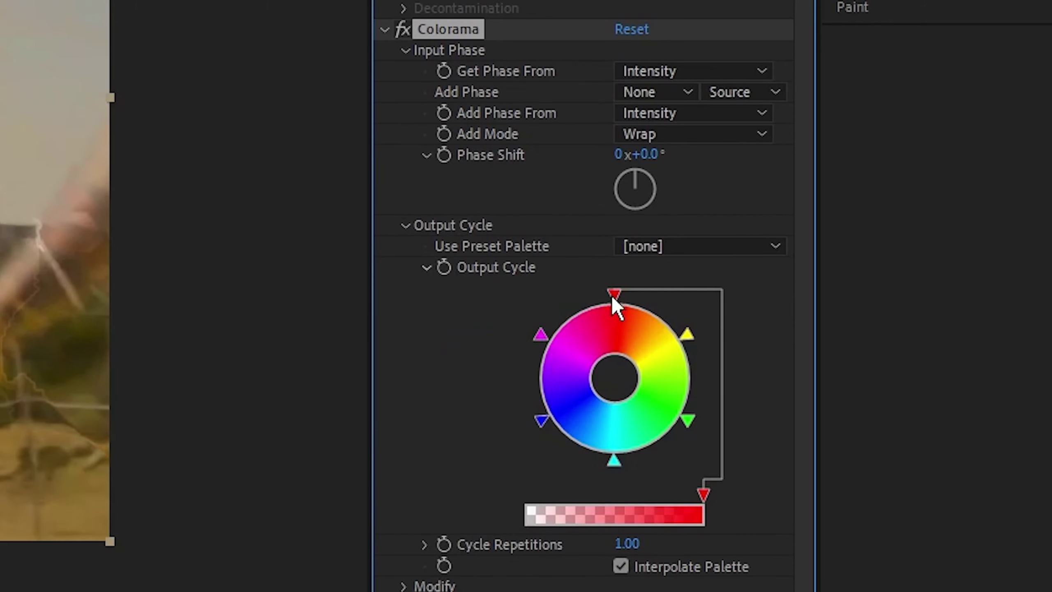
pyautogui.click(679, 247)
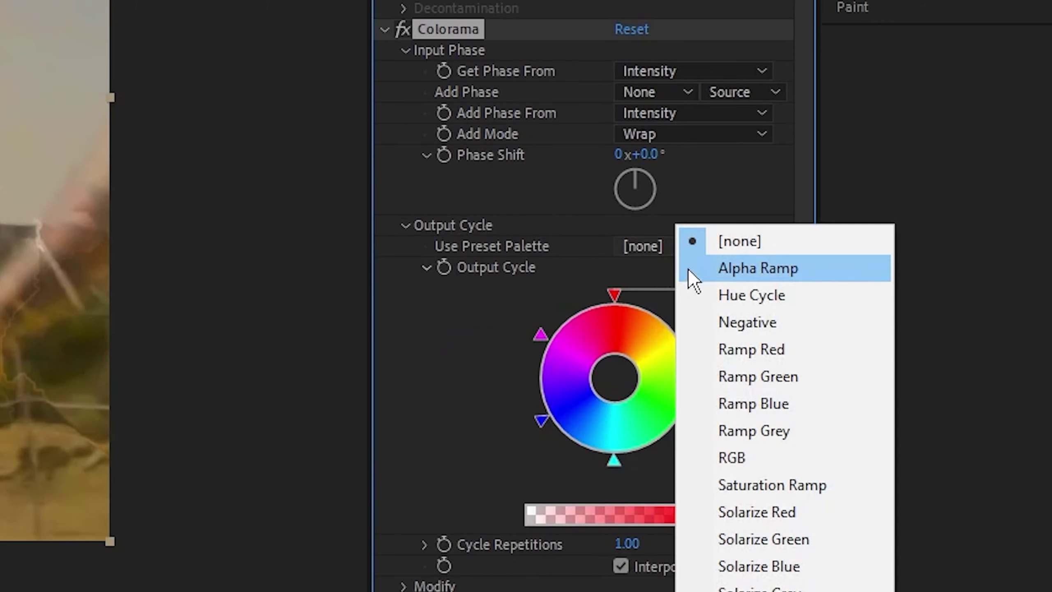
pyautogui.click(746, 304)
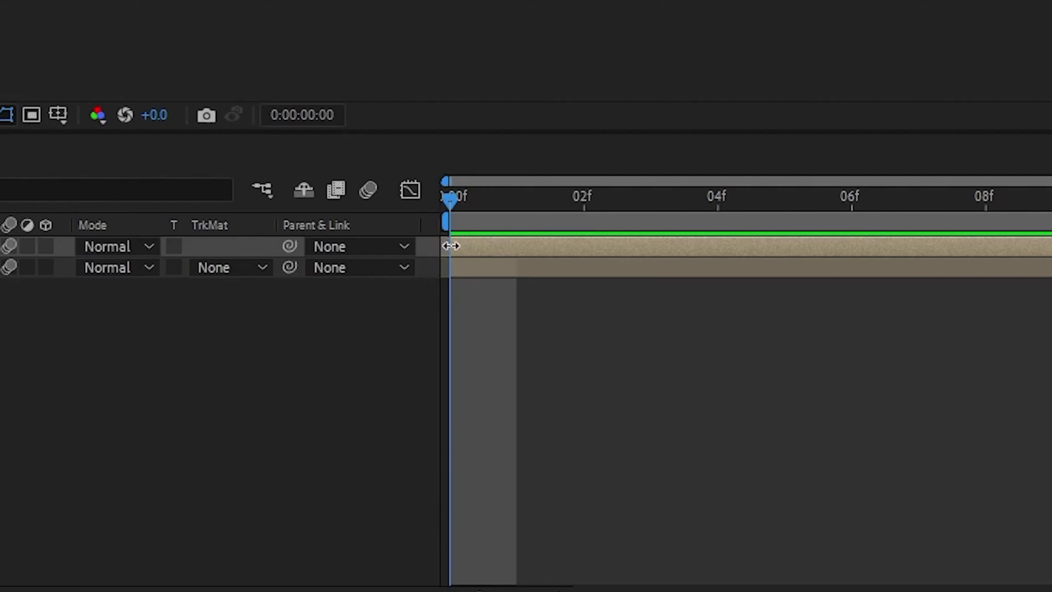
# Animate Colorama's Phase Shift by setting it to about 2x+88° near the end of the clip
pyautogui.moveTo(451, 203); pyautogui.dragTo(749, 206)
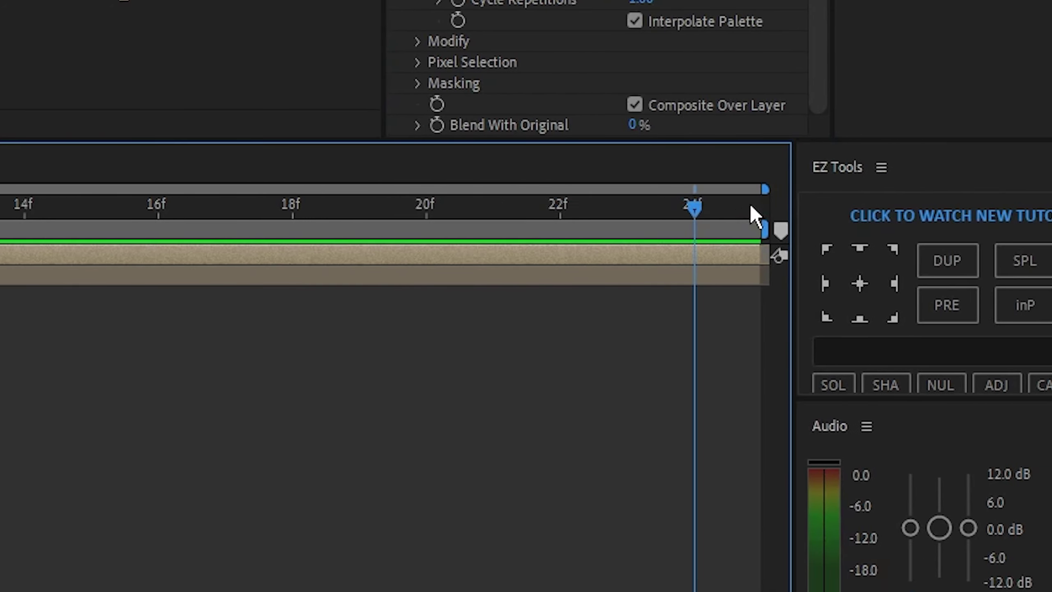
pyautogui.moveTo(645, 159); pyautogui.dragTo(933, 140)
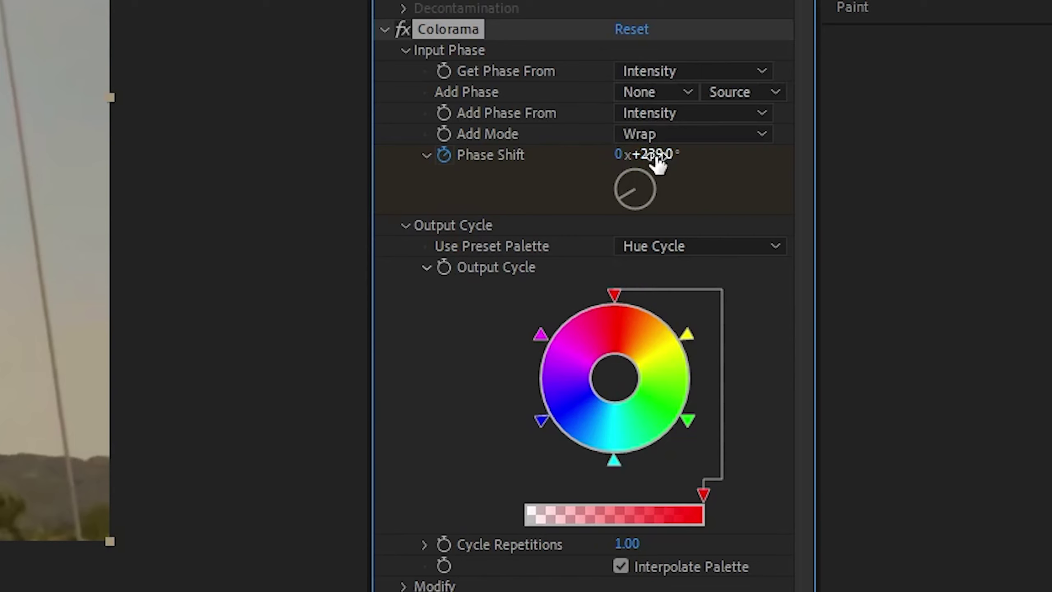
pyautogui.moveTo(657, 159); pyautogui.dragTo(871, 141)
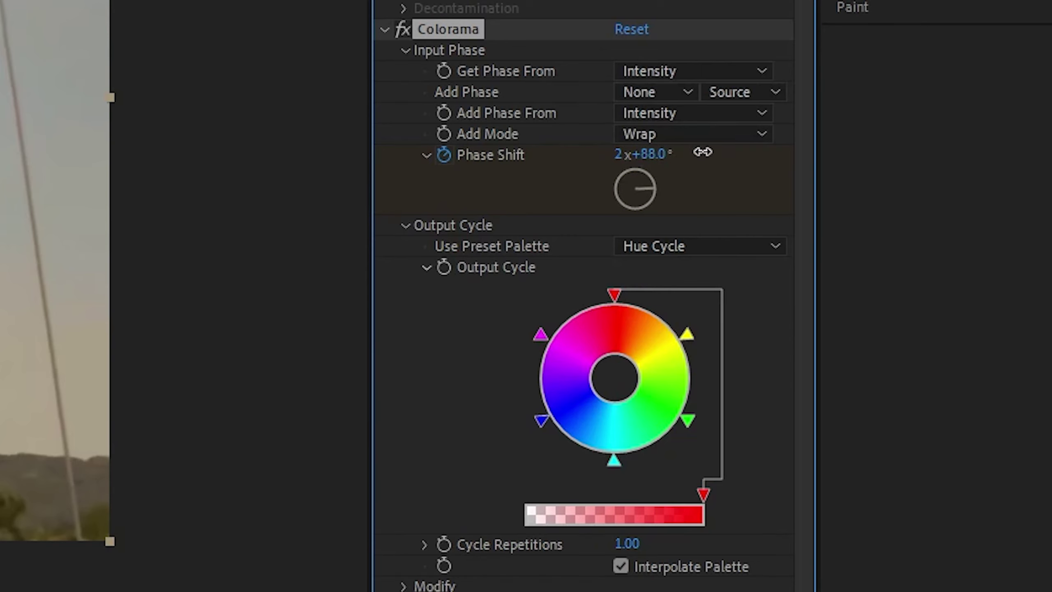
# Search the effects for glow and apply the Stylize Glow effect to the rotoscoped bottle layer below Colorama
pyautogui.moveTo(702, 147); pyautogui.dragTo(789, 145)
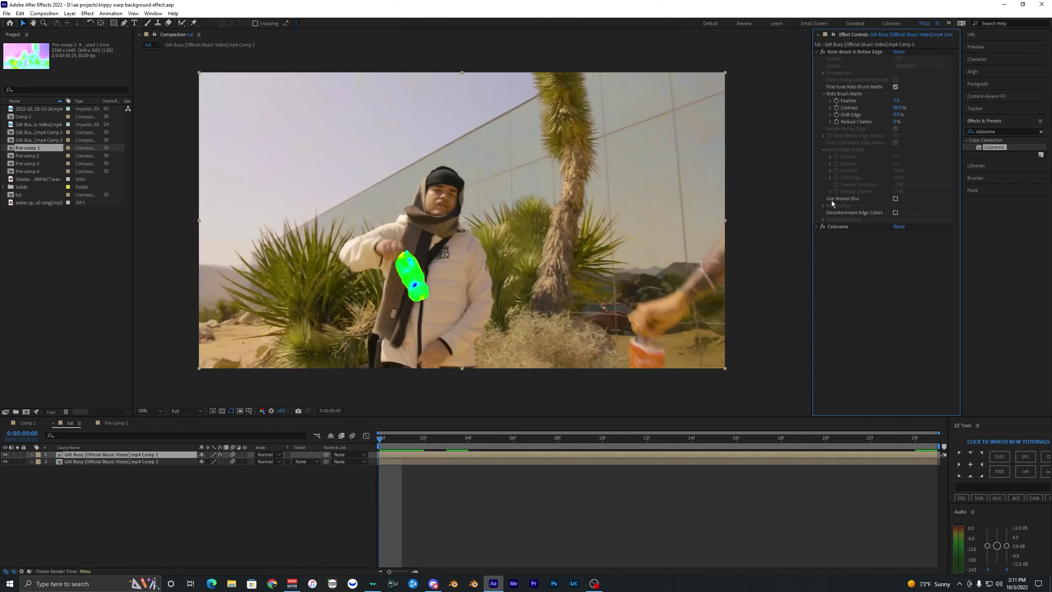
pyautogui.click(1015, 131)
pyautogui.press('BackSpace')
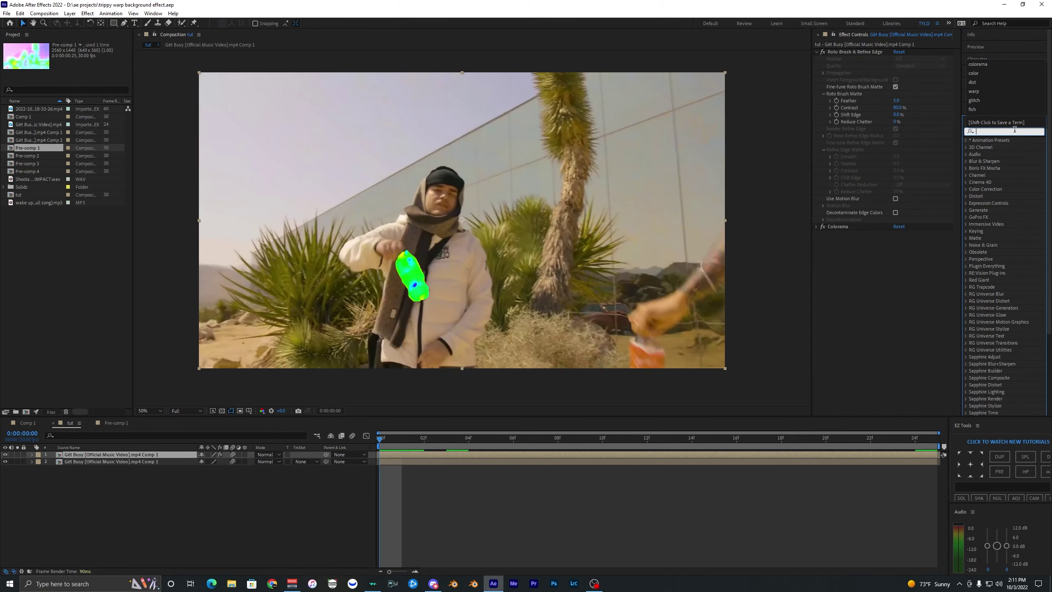
pyautogui.write('glow')
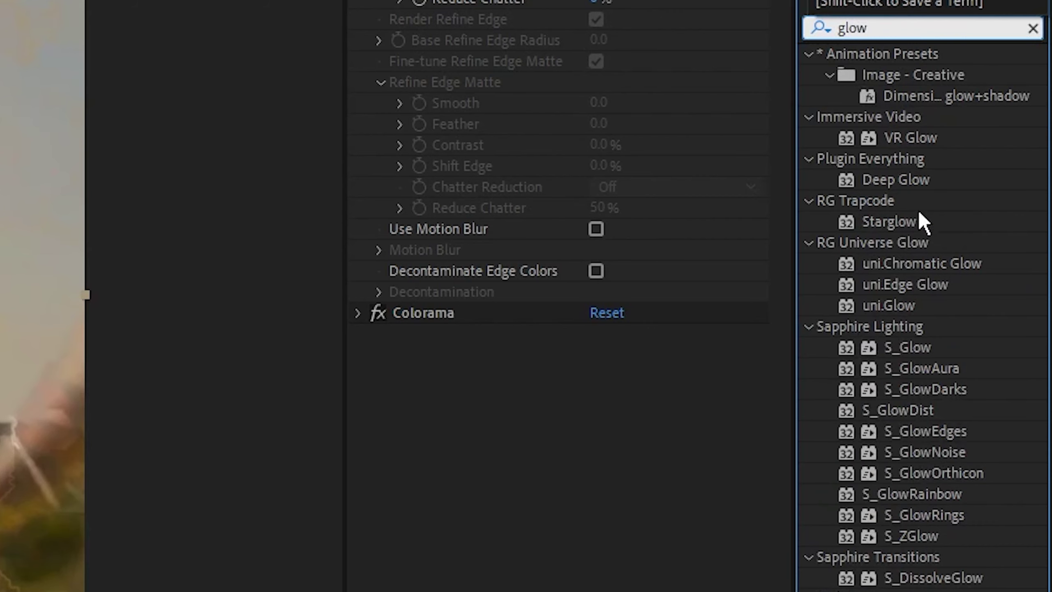
pyautogui.moveTo(927, 481); pyautogui.dragTo(435, 236)
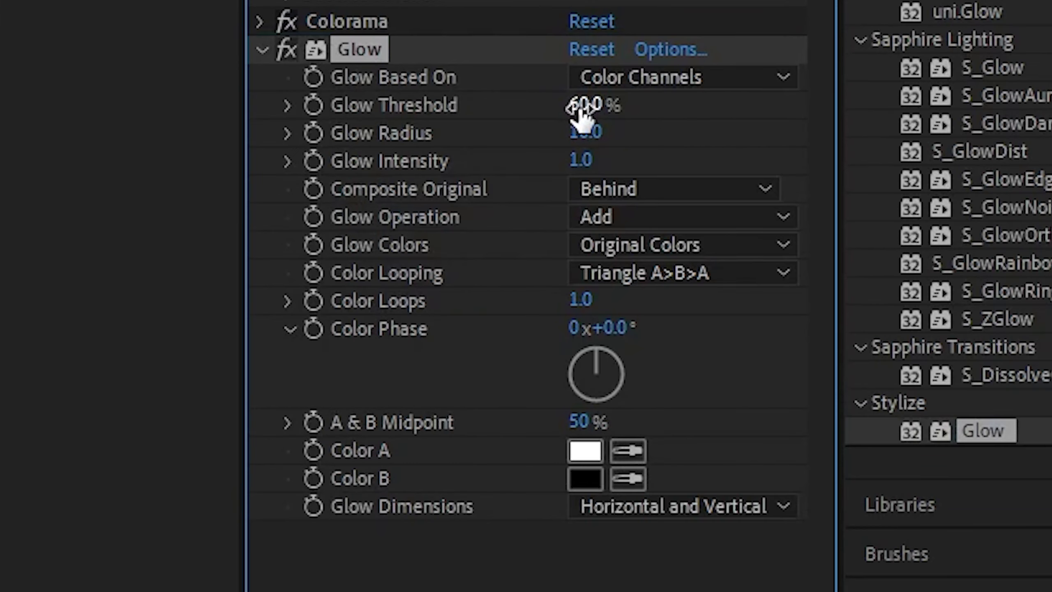
# Set the Glow effect's threshold to 10% and its radius to 50
pyautogui.click(584, 104)
pyautogui.write('100')
pyautogui.press('Return')
pyautogui.click(583, 133)
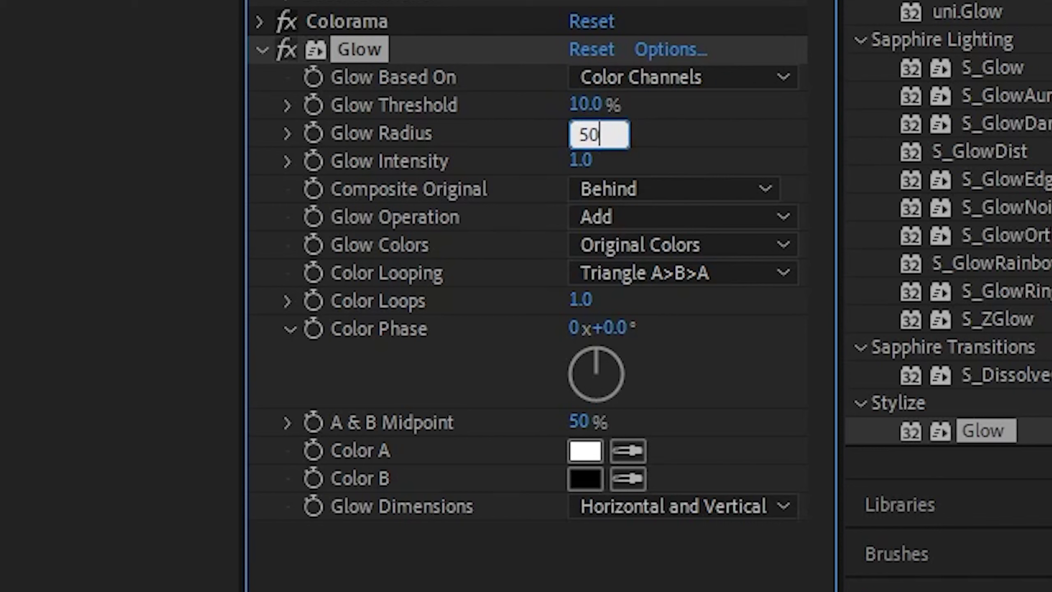
pyautogui.press('Return')
# Try a higher Glow Intensity, settle on 3, and collapse the Glow effect's settings
pyautogui.click(576, 161)
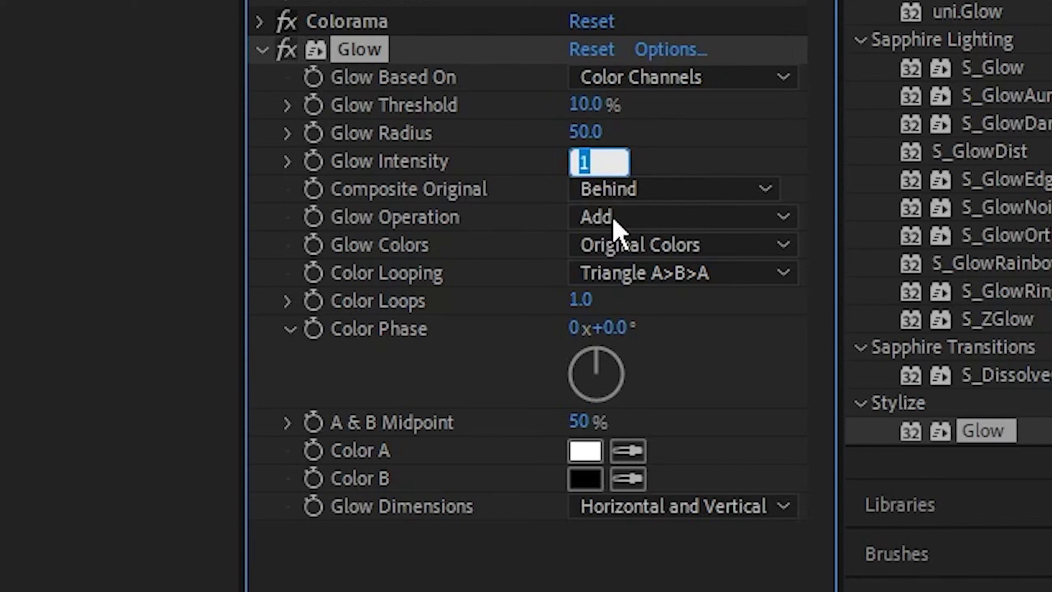
pyautogui.write('3')
pyautogui.press('Return')
pyautogui.moveTo(580, 160); pyautogui.dragTo(793, 137)
pyautogui.moveTo(880, 135); pyautogui.dragTo(994, 135)
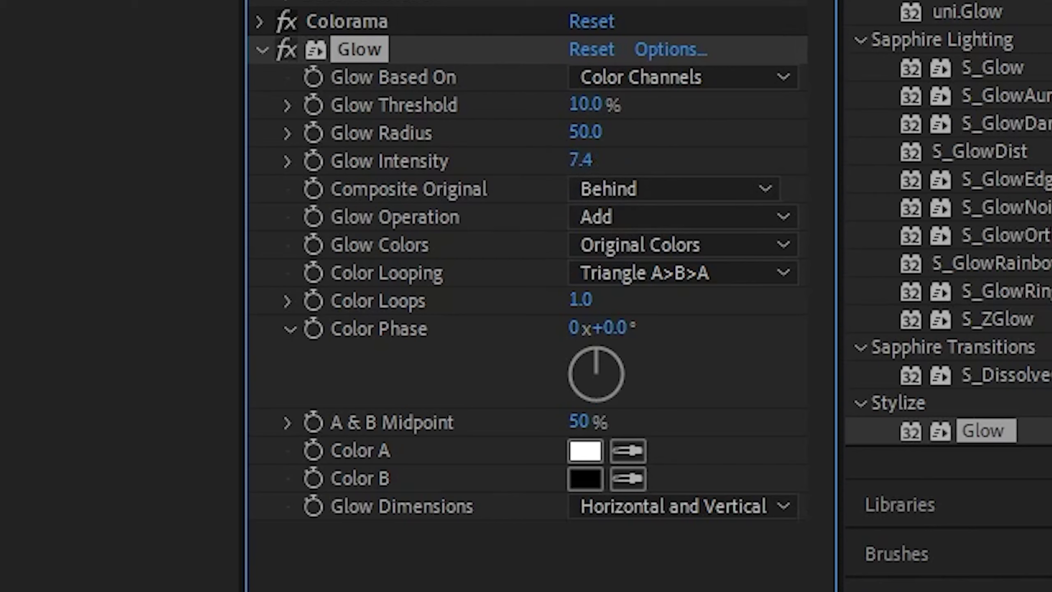
pyautogui.click(582, 158)
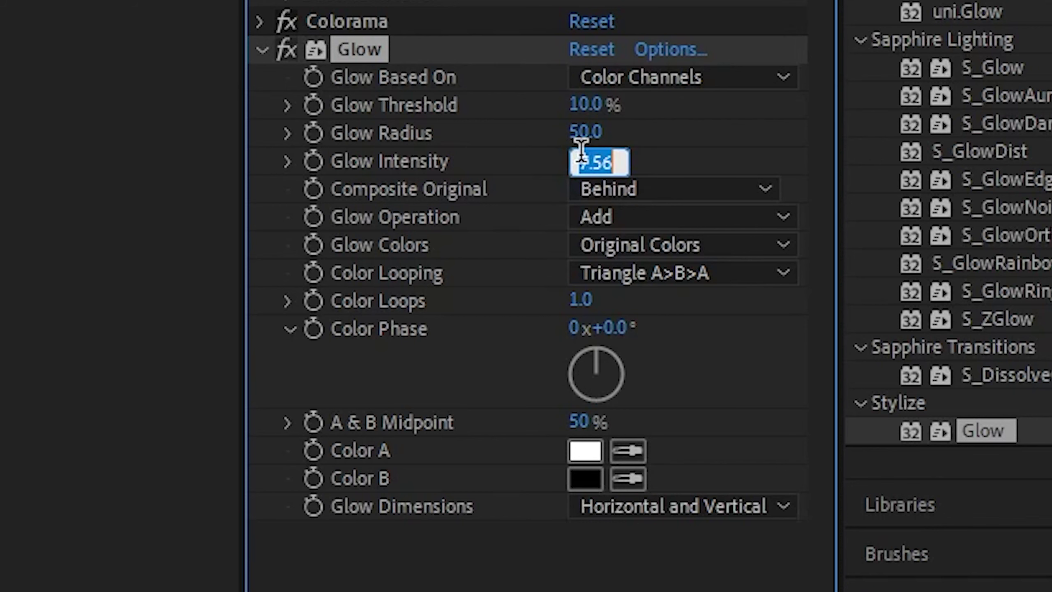
pyautogui.write('3')
pyautogui.press('Return')
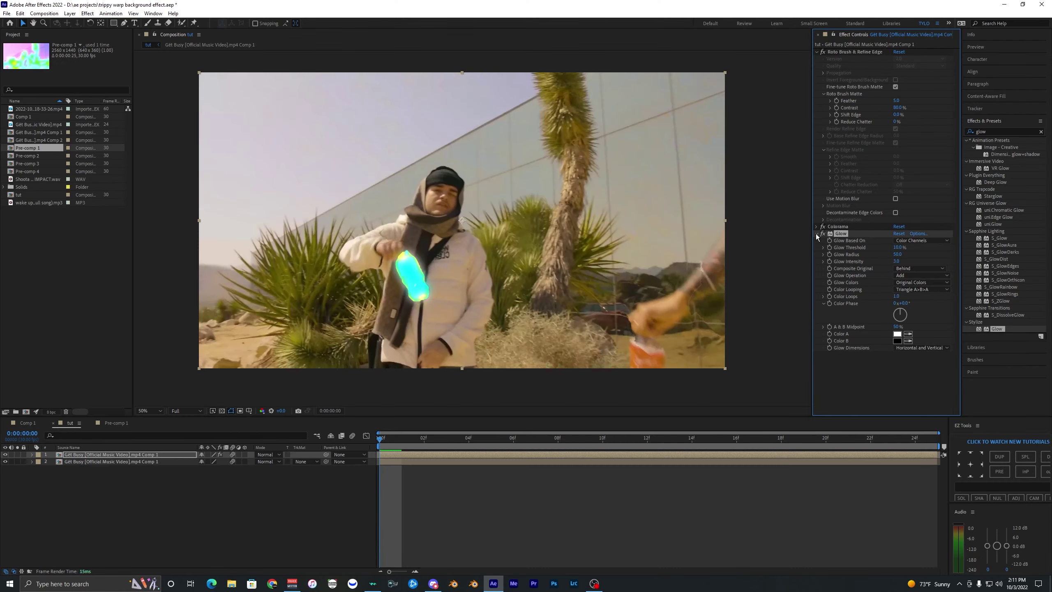
pyautogui.click(814, 233)
# Find the VR Glow effect and apply it to the bottle layer below Glow
pyautogui.doubleClick(991, 130)
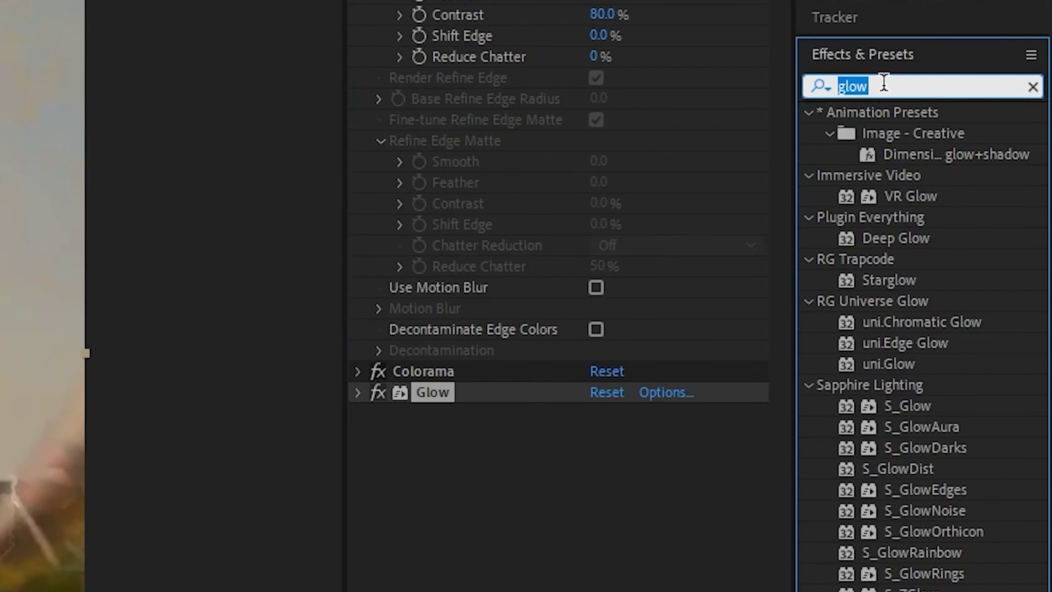
pyautogui.write('vr glow')
pyautogui.moveTo(909, 134); pyautogui.dragTo(454, 491)
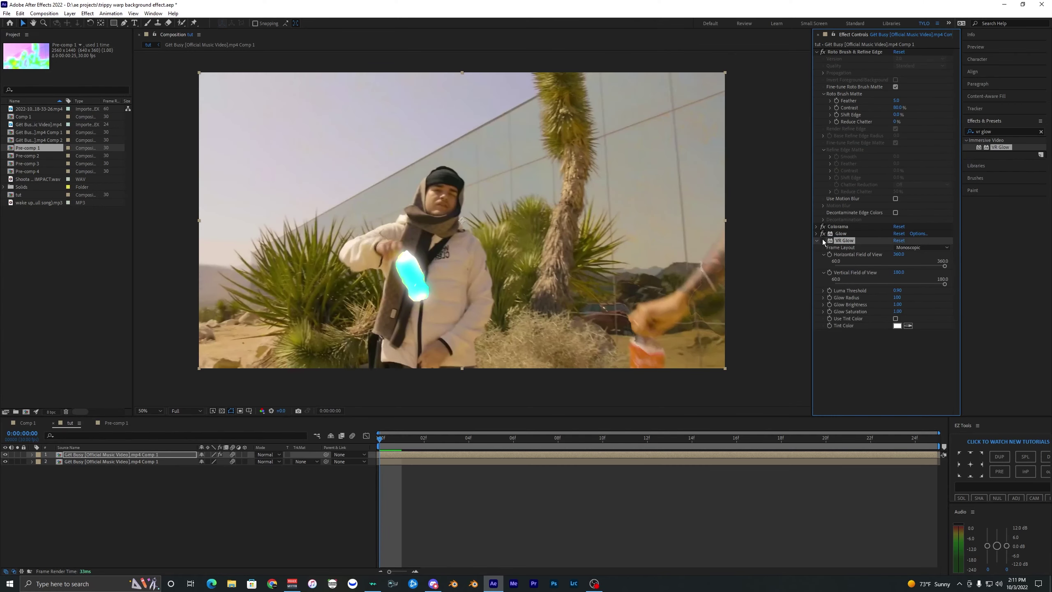
# Set VR Glow's Luma Threshold to 0.97 and its Glow Radius to 3
pyautogui.moveTo(896, 290); pyautogui.dragTo(911, 285)
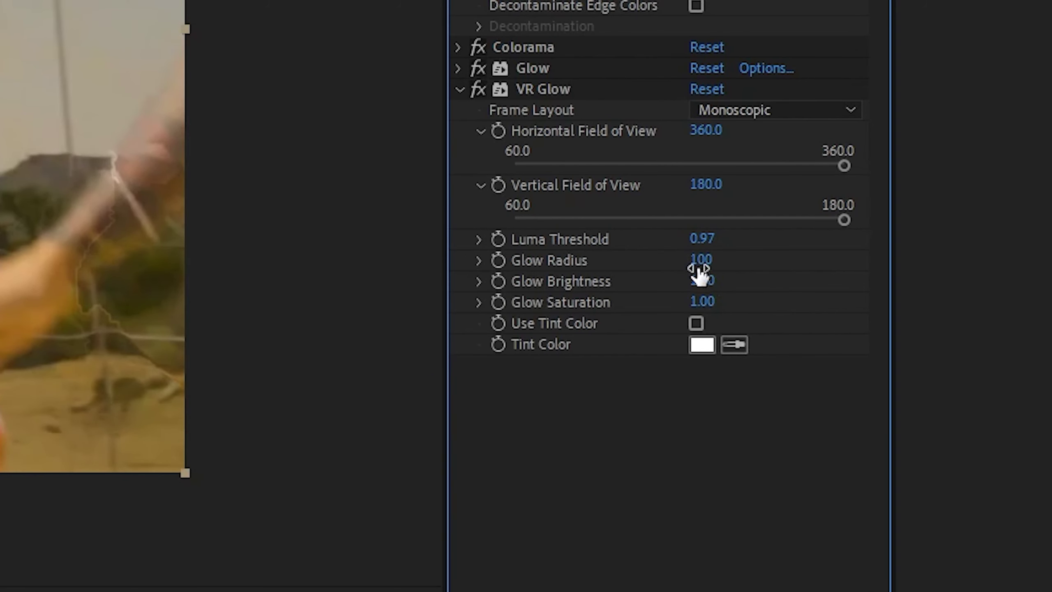
pyautogui.click(896, 297)
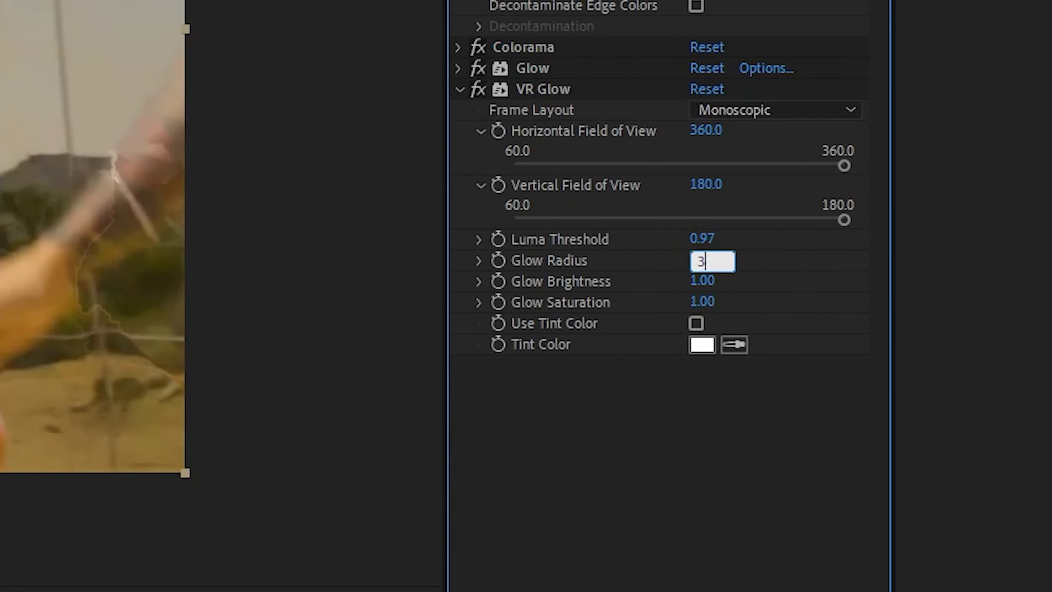
pyautogui.press('Return')
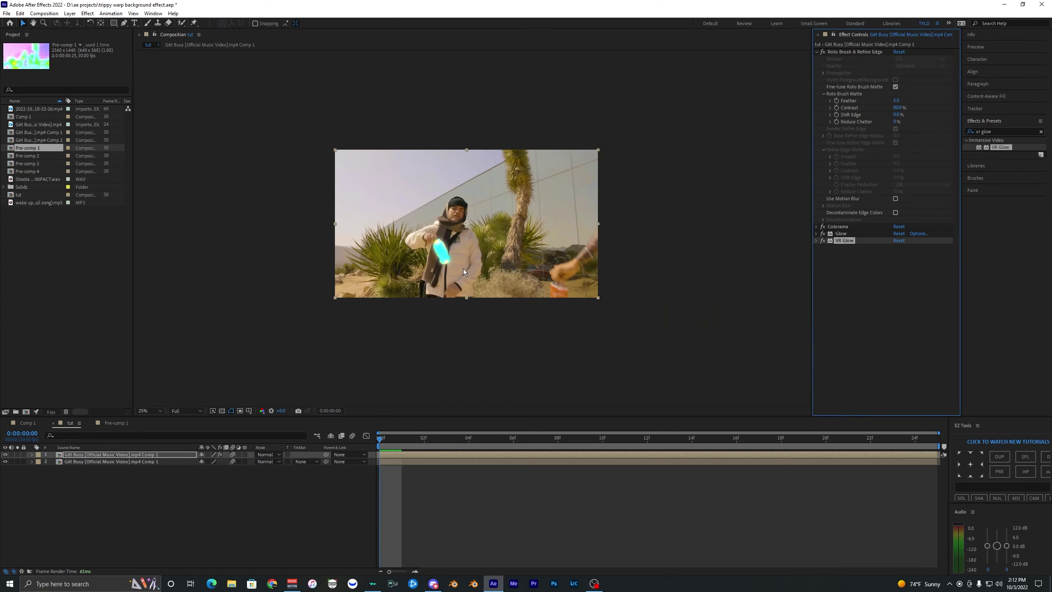
# Preview the glow, set the bottle layer's blending mode to Add, and check it at frame 6
pyautogui.press('space')
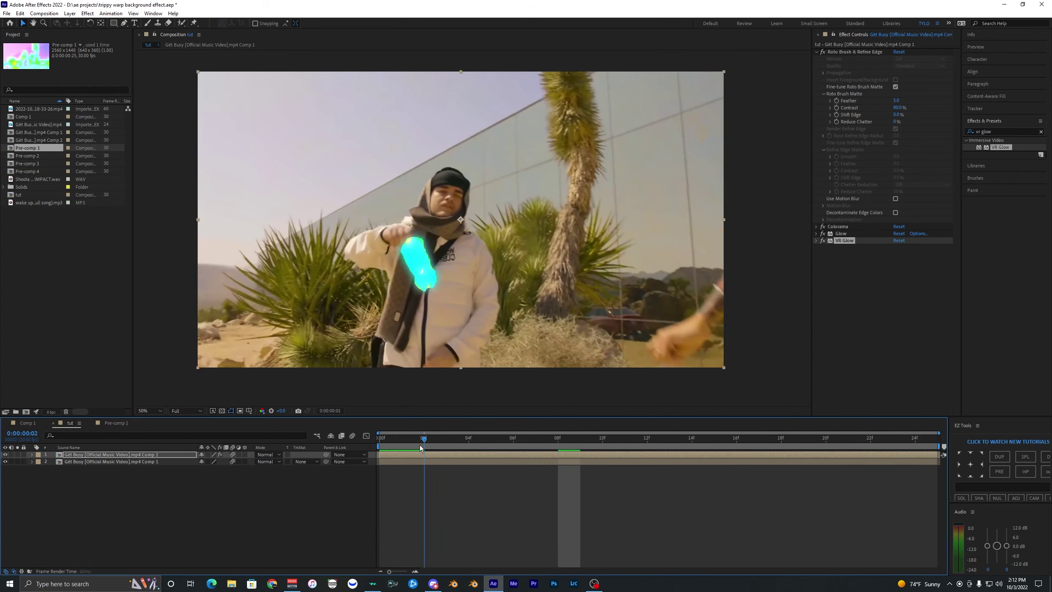
pyautogui.click(267, 454)
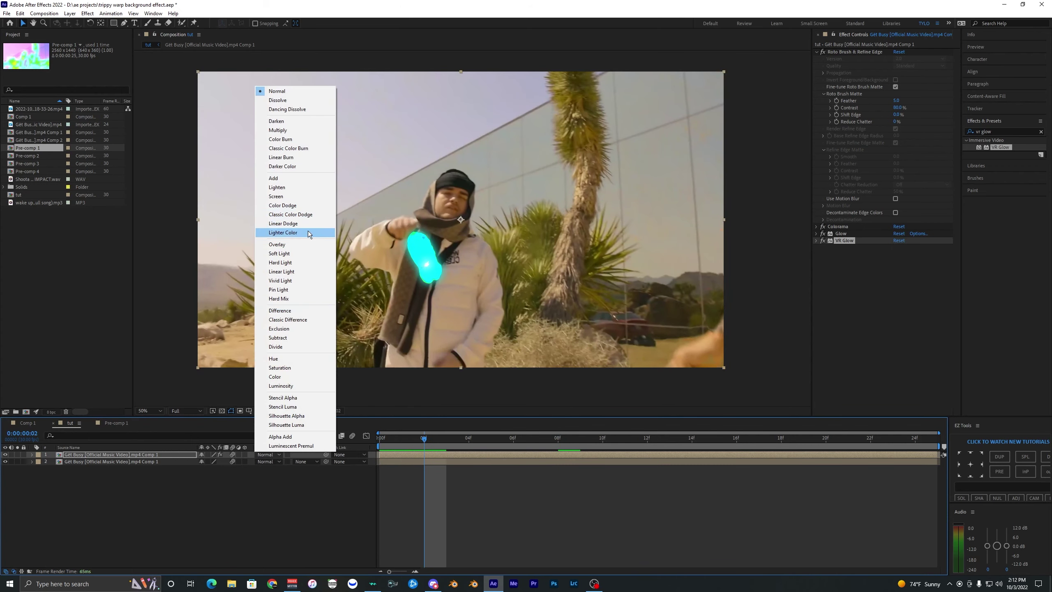
pyautogui.click(282, 180)
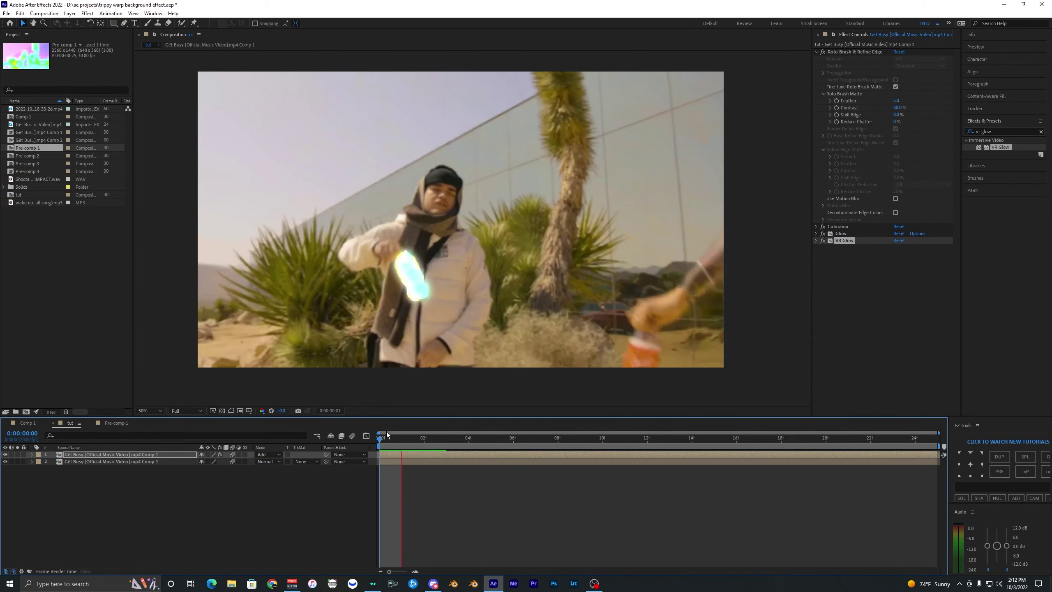
pyautogui.moveTo(562, 440); pyautogui.dragTo(514, 439)
# Reveal the bottle layer's opacity, set it to 60%, and preview the clip
pyautogui.click(441, 347)
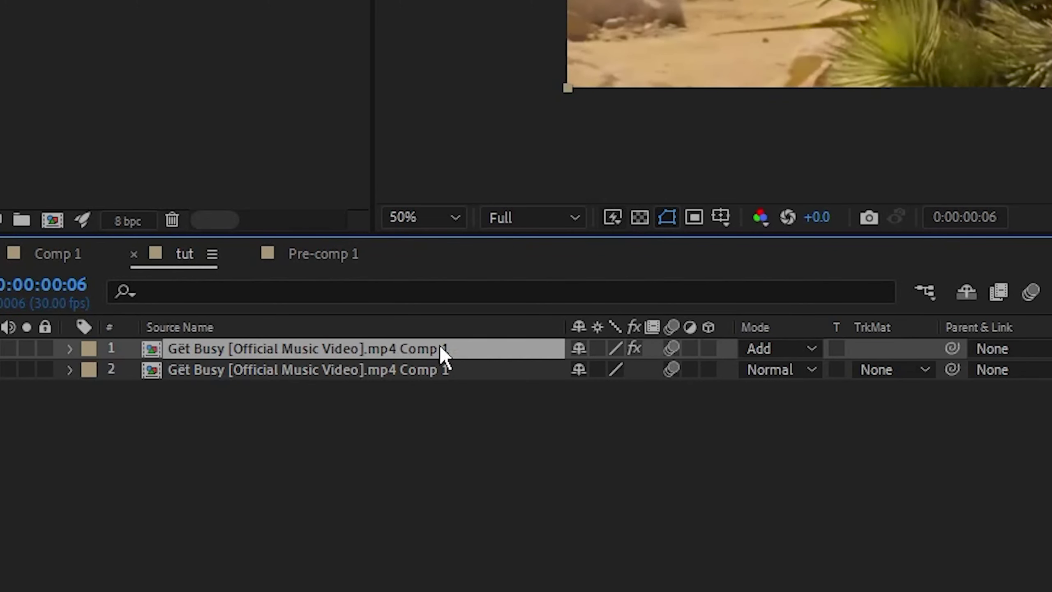
pyautogui.press('t')
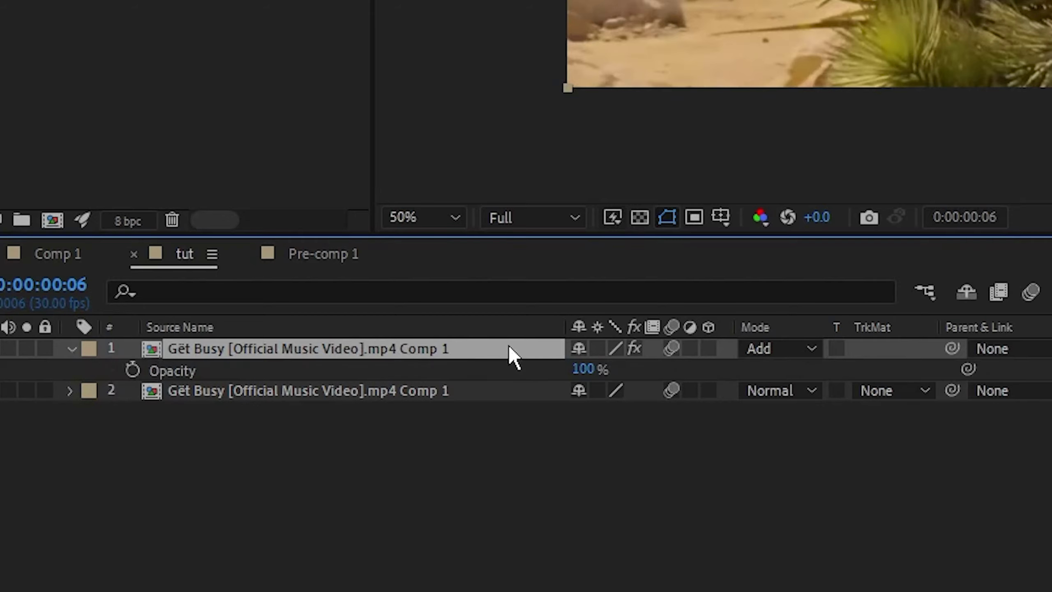
pyautogui.click(588, 369)
pyautogui.write('60')
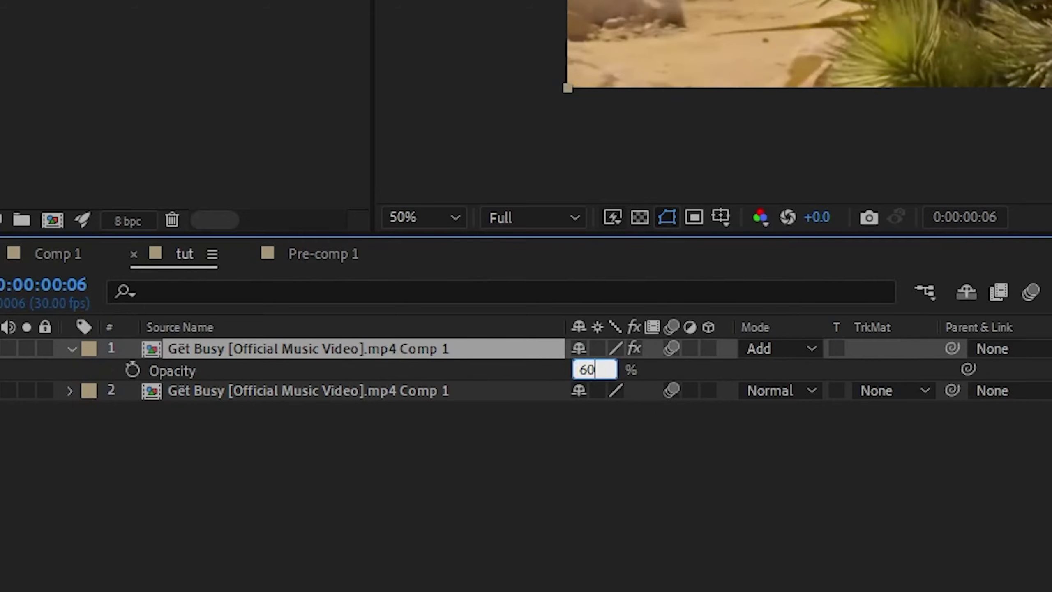
pyautogui.press('Return')
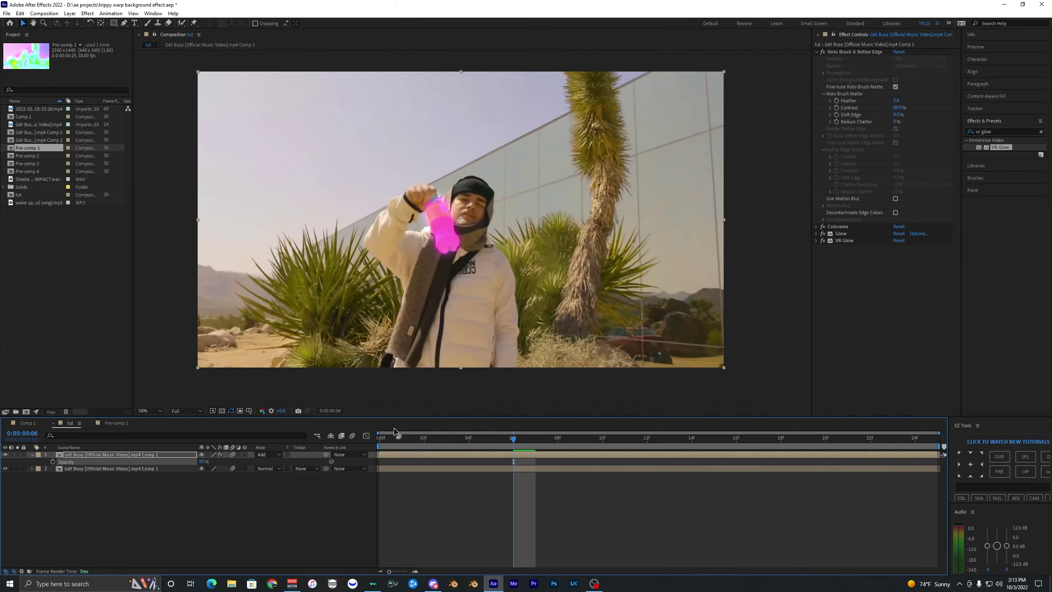
pyautogui.press('space')
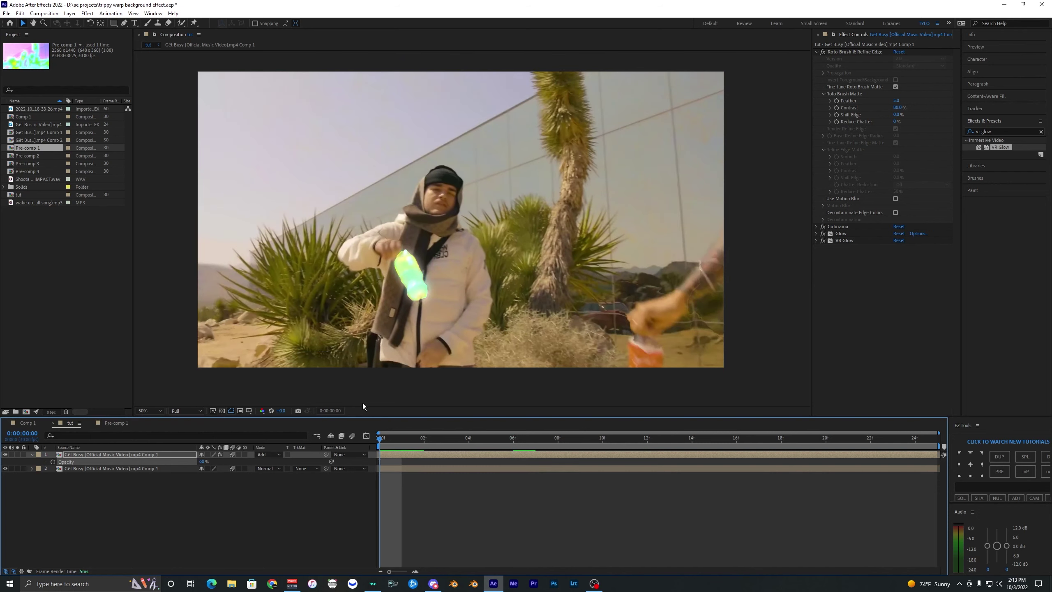
# Set the bottle layer's opacity to 40%, play the clip, and check the glow up to frame 13
pyautogui.click(202, 461)
pyautogui.write('40')
pyautogui.press('Return')
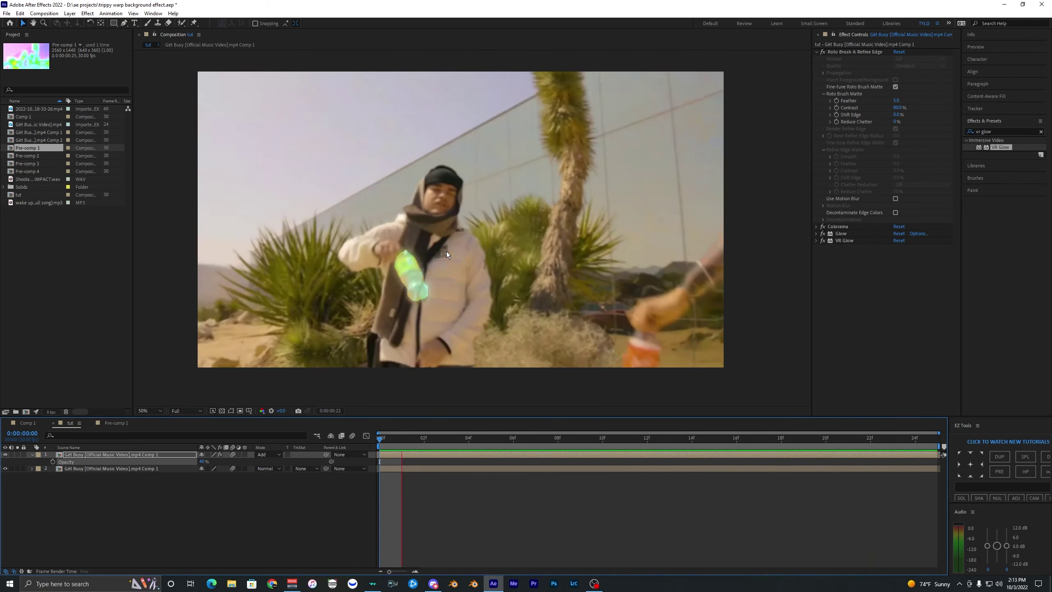
pyautogui.press('space')
pyautogui.press('space')
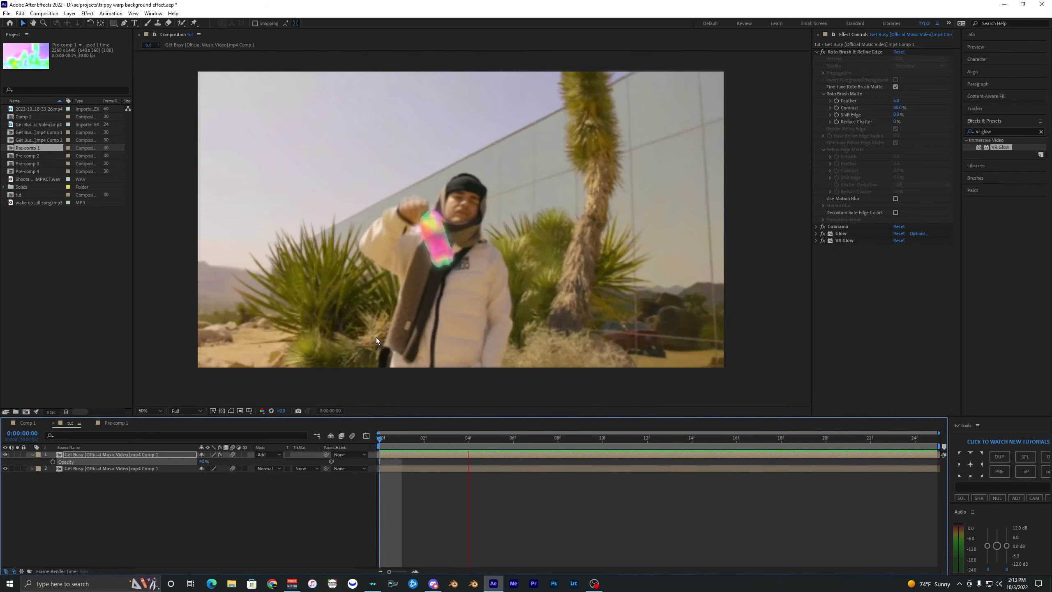
pyautogui.click(468, 438)
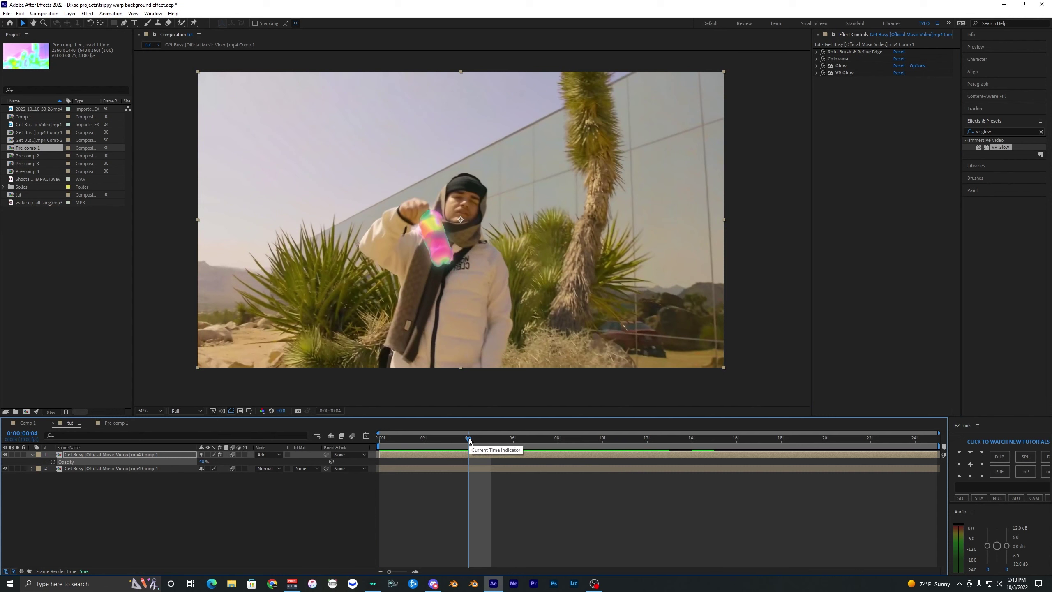
pyautogui.moveTo(468, 439); pyautogui.dragTo(655, 429)
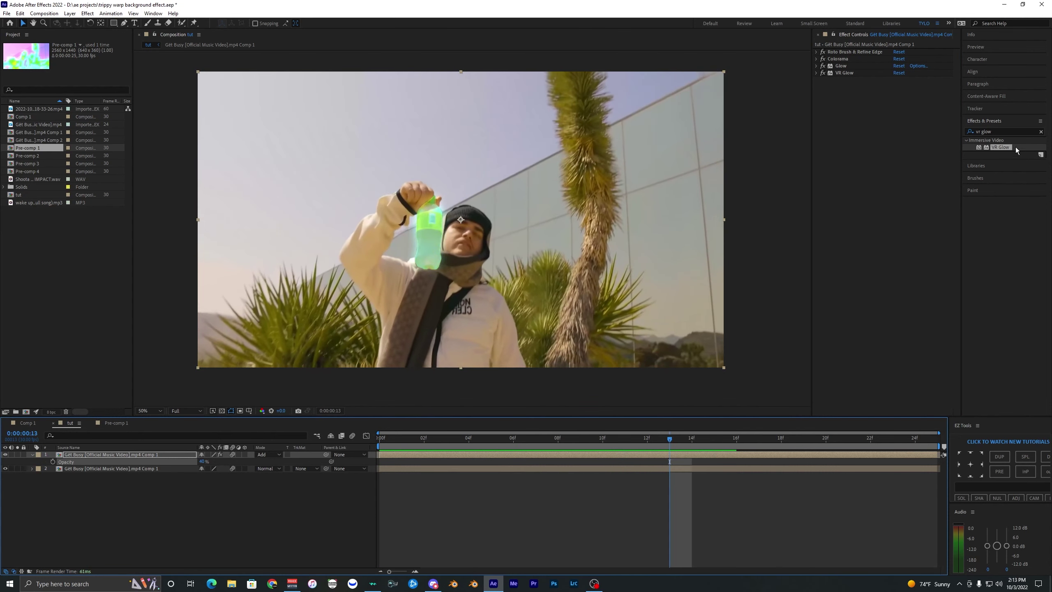
# Apply the Deep Glow effect to the bottle layer and preview the clip from its first frame
pyautogui.click(1007, 130)
pyautogui.write('deep')
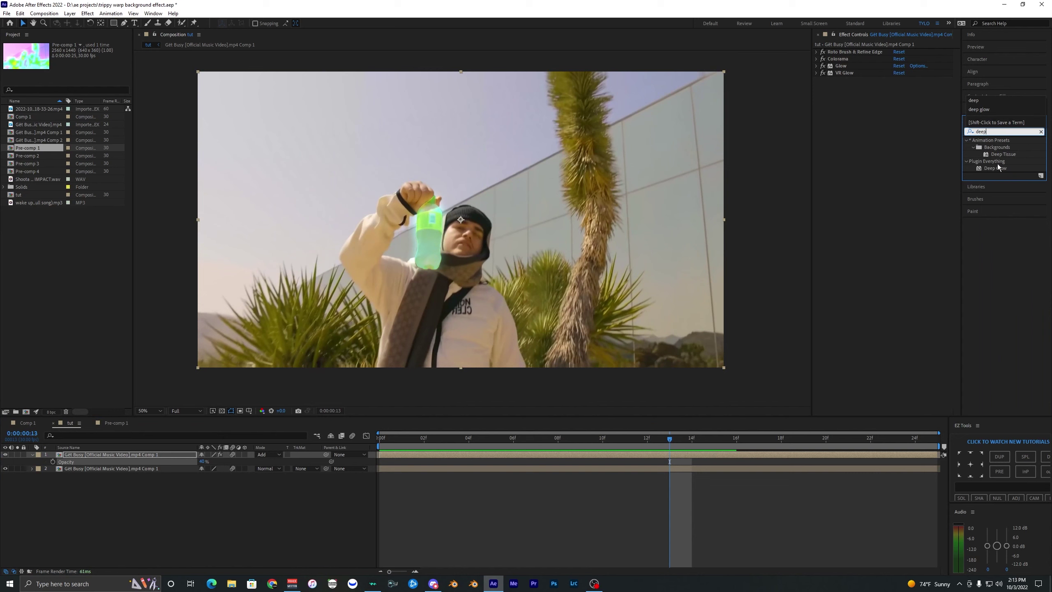
pyautogui.doubleClick(996, 167)
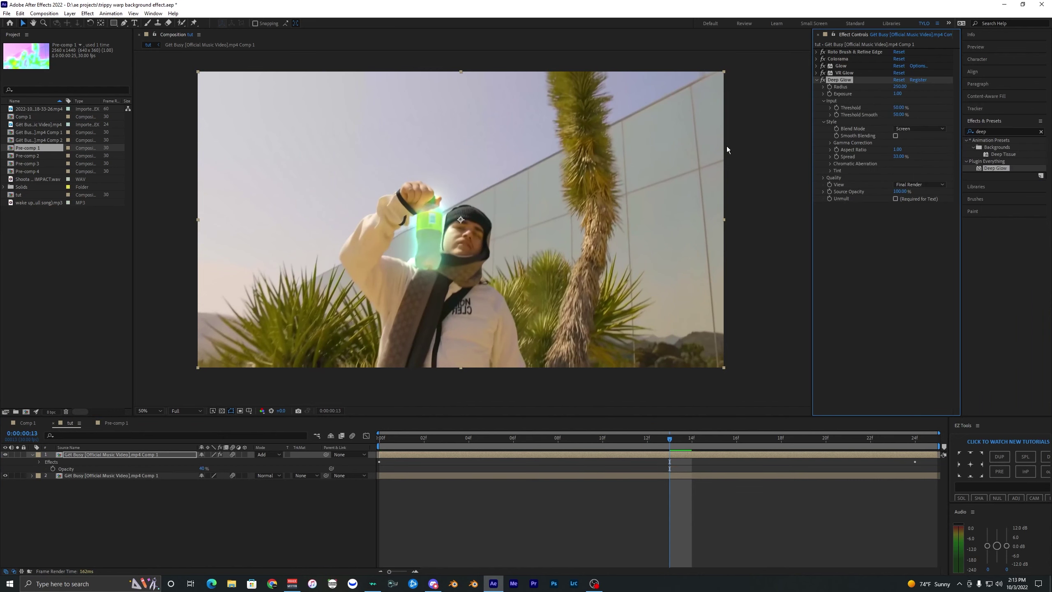
pyautogui.moveTo(393, 438); pyautogui.dragTo(331, 439)
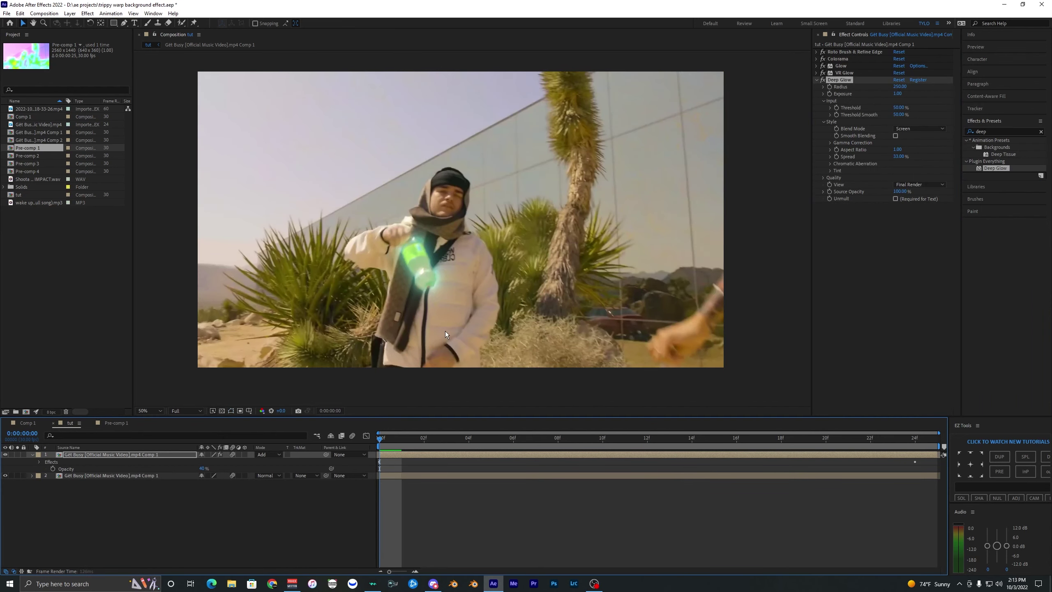
pyautogui.press('space')
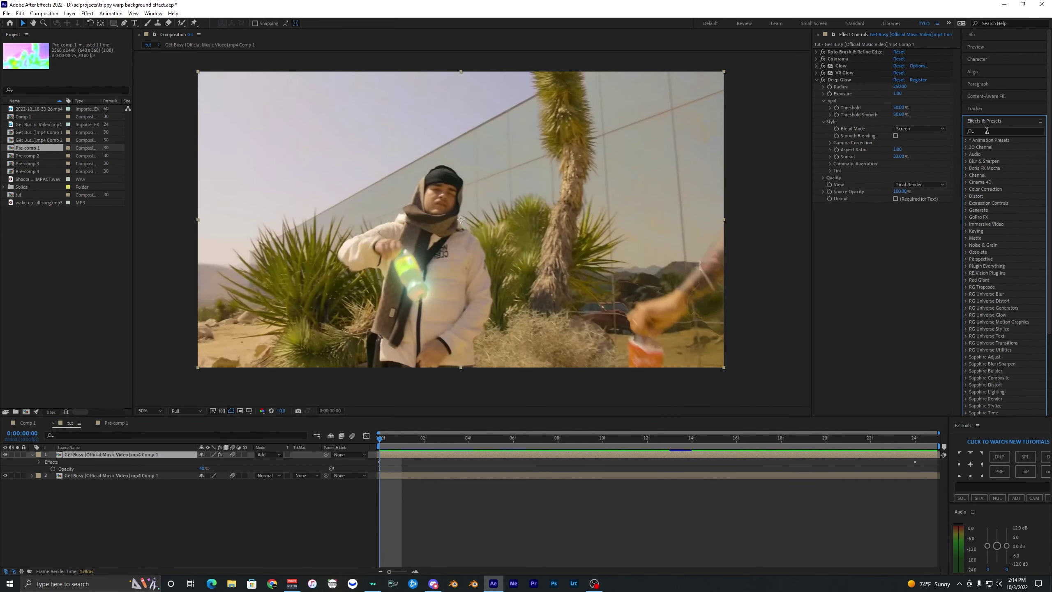
# Search the effects for s_p and insert S_PseudoColor between Roto Brush & Refine Edge and Colorama
pyautogui.click(987, 130)
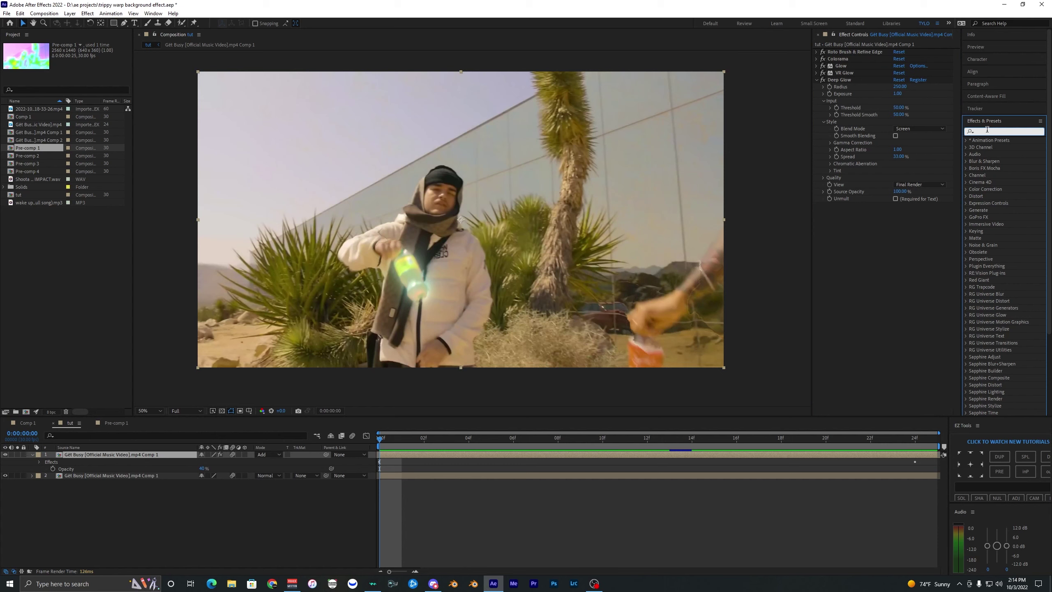
pyautogui.write('s_p')
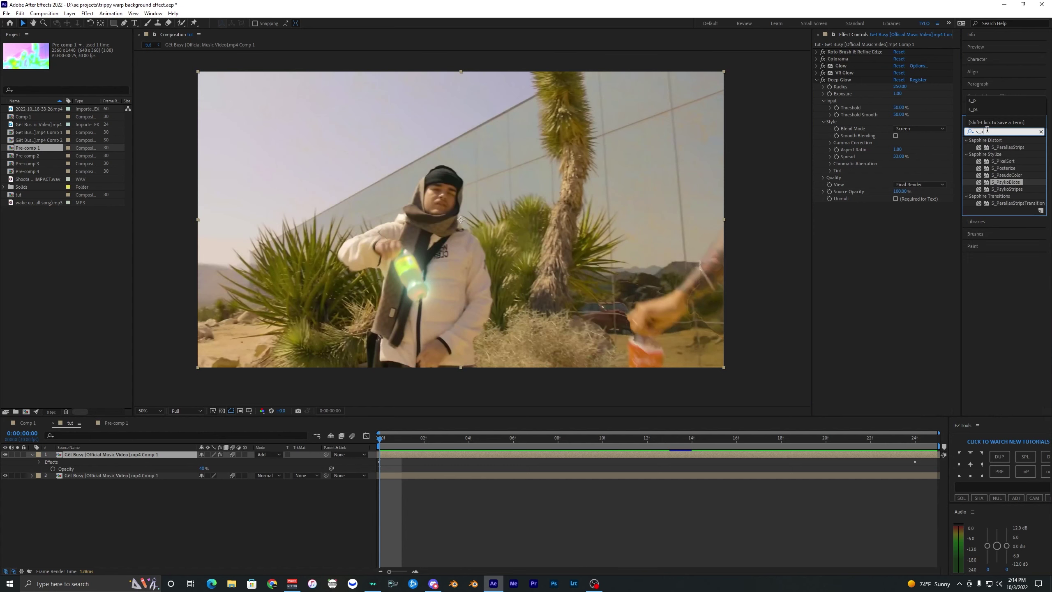
pyautogui.click(1007, 176)
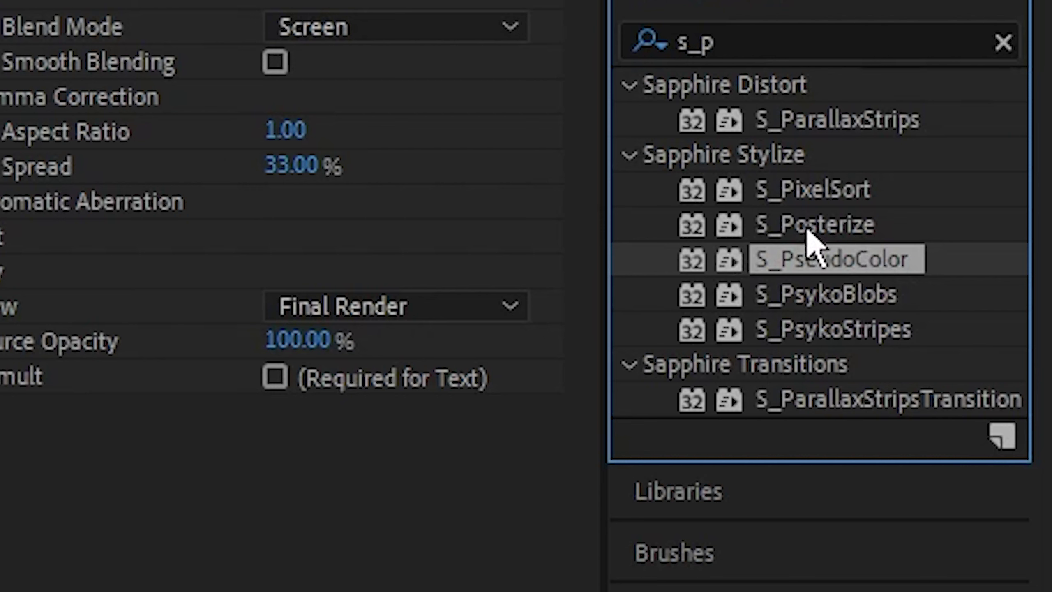
pyautogui.moveTo(817, 262)
pyautogui.mouseDown()
pyautogui.moveTo(413, 379)
pyautogui.moveTo(858, 56)
pyautogui.moveTo(838, 55)
pyautogui.mouseUp()
# Disable Colorama on the bottle layer and select the S_PseudoColor effect
pyautogui.click(839, 186)
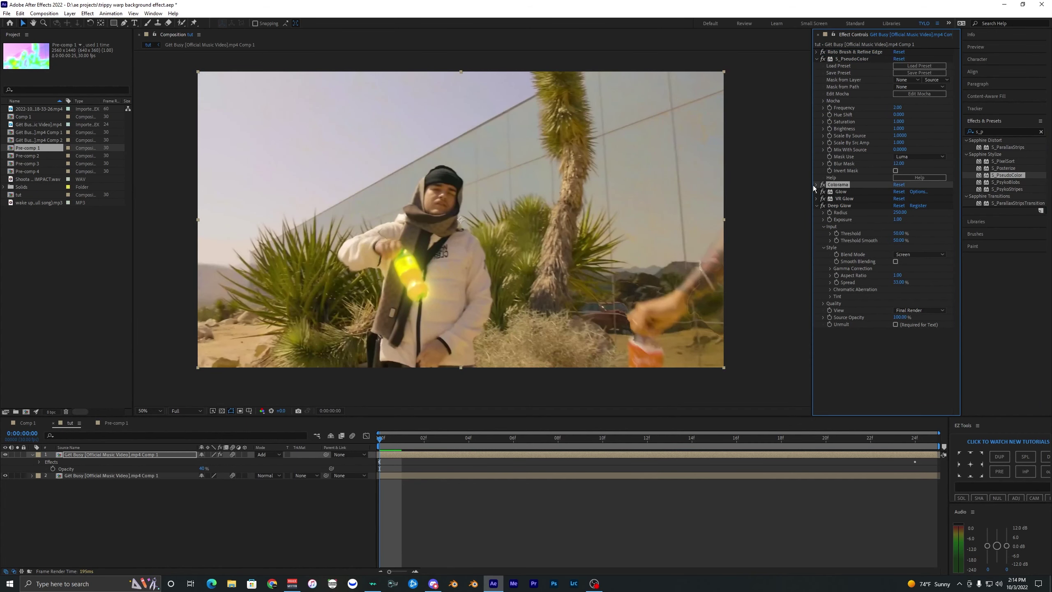
pyautogui.click(822, 185)
pyautogui.click(847, 59)
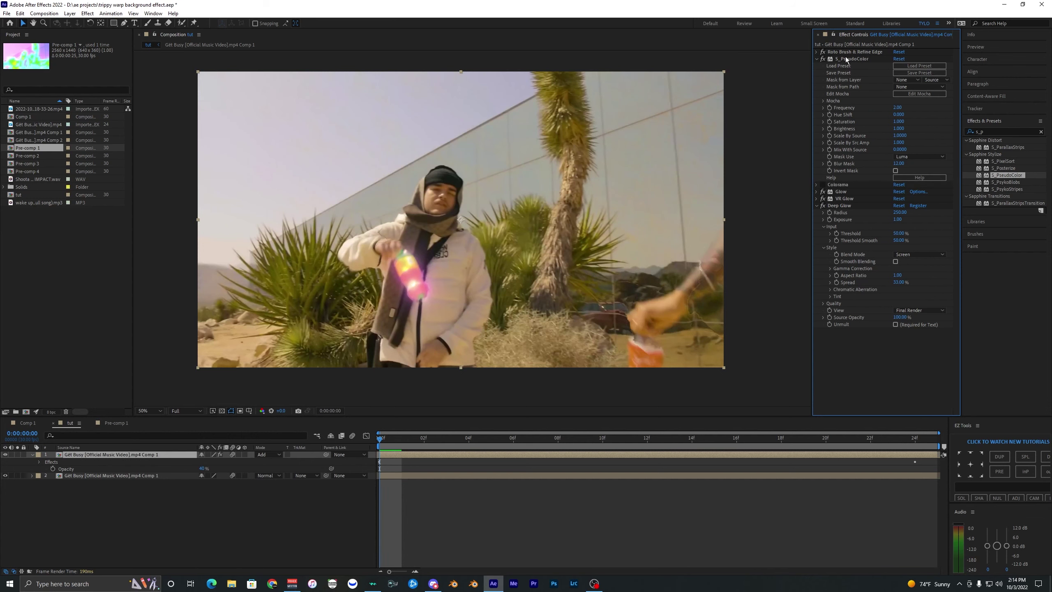
# Disable the Glow and VR Glow effects on the bottle layer and set the S_PseudoColor Frequency to 17.50
pyautogui.press('space')
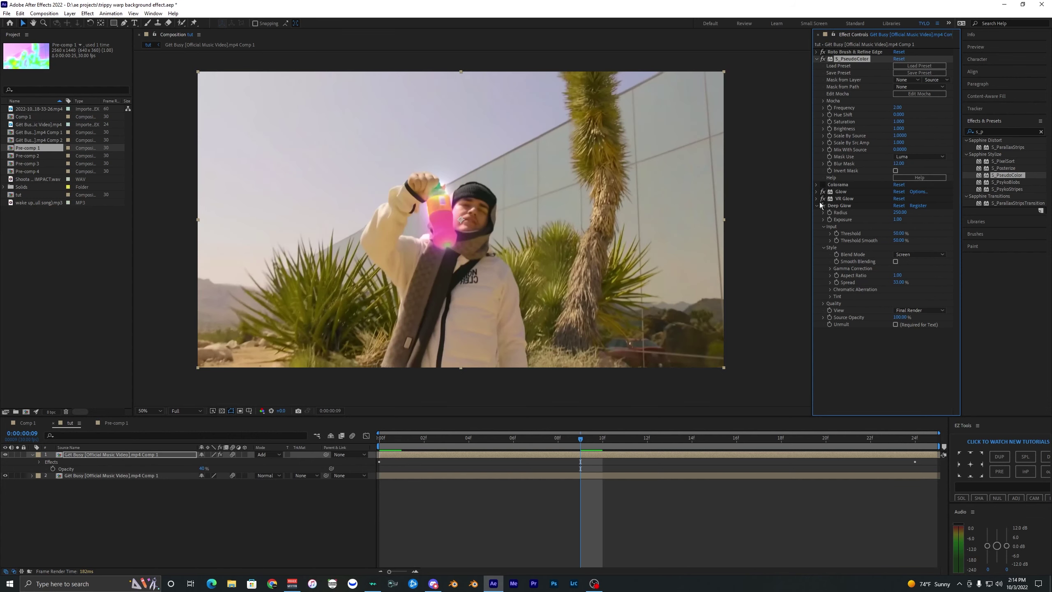
pyautogui.click(821, 194)
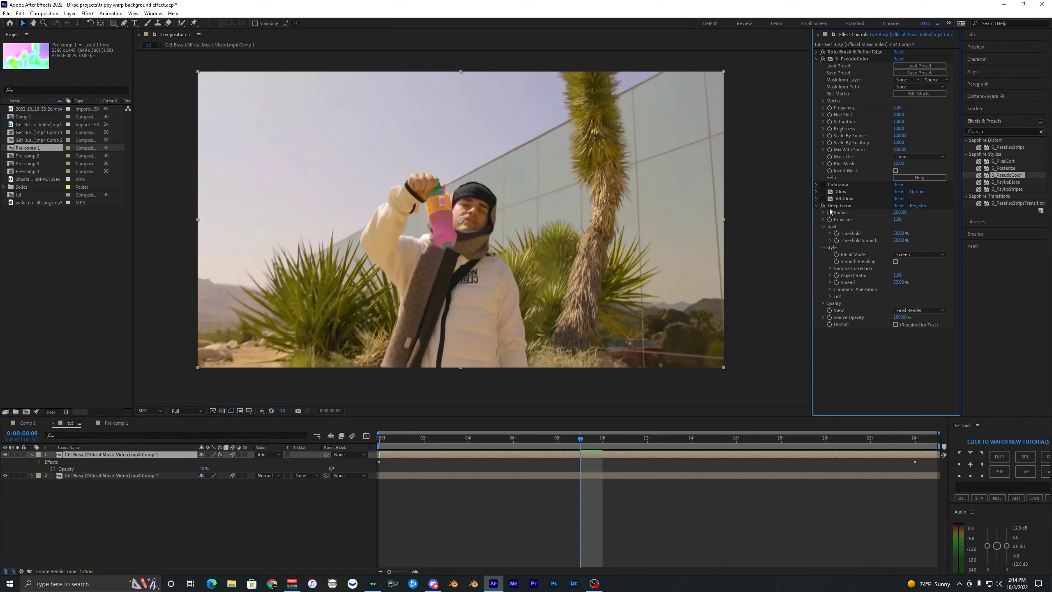
pyautogui.click(839, 207)
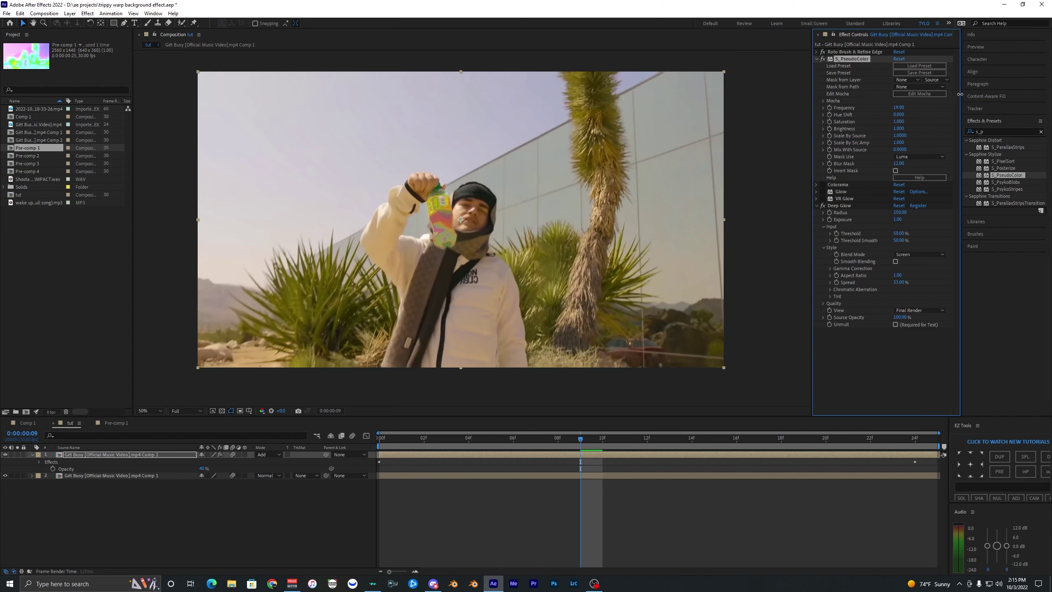
pyautogui.press('space')
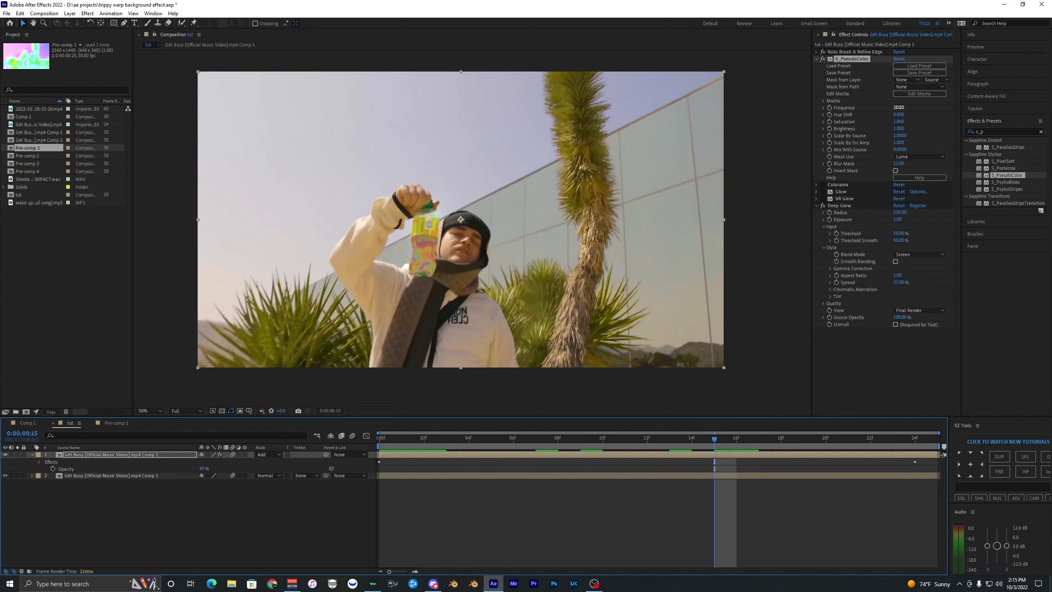
pyautogui.moveTo(898, 107); pyautogui.dragTo(871, 107)
# Re-enable the Glow effect on the bottle layer and set its Glow Threshold to 35%
pyautogui.click(840, 192)
pyautogui.press('u')
pyautogui.click(823, 192)
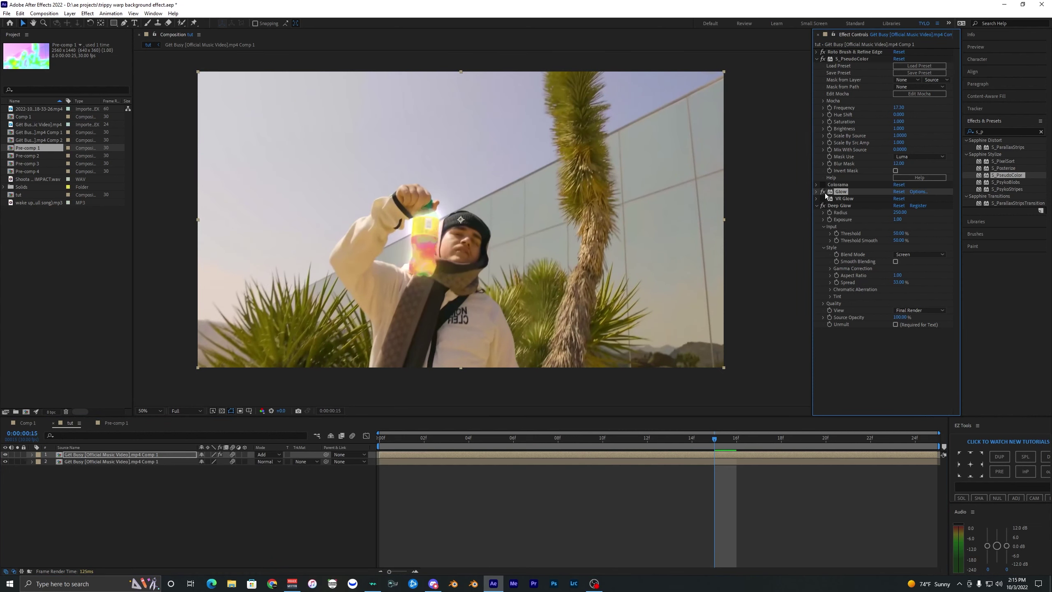
pyautogui.click(816, 192)
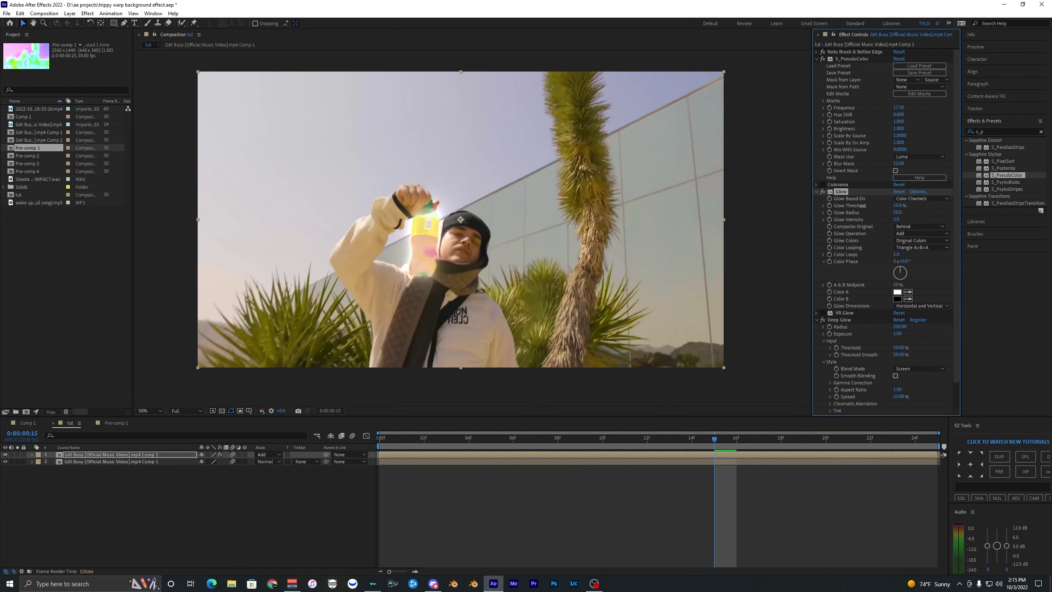
pyautogui.click(896, 205)
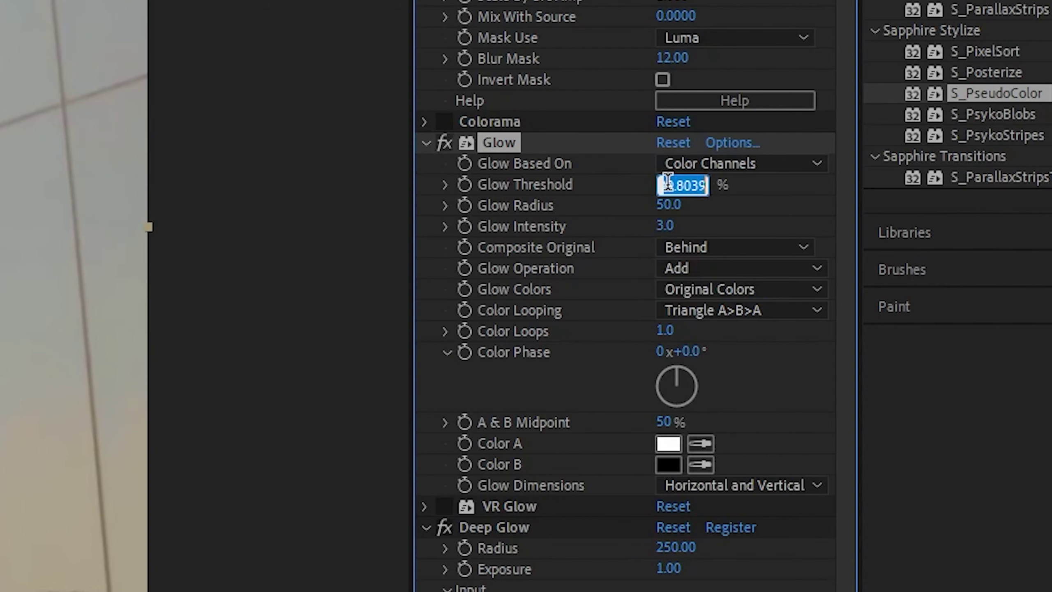
pyautogui.press('Return')
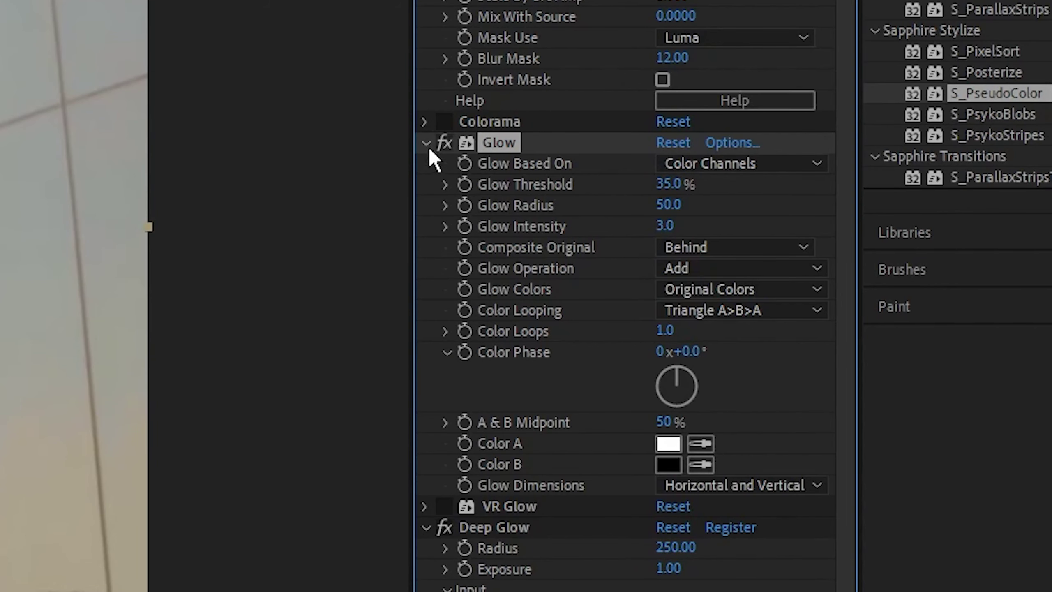
pyautogui.click(426, 145)
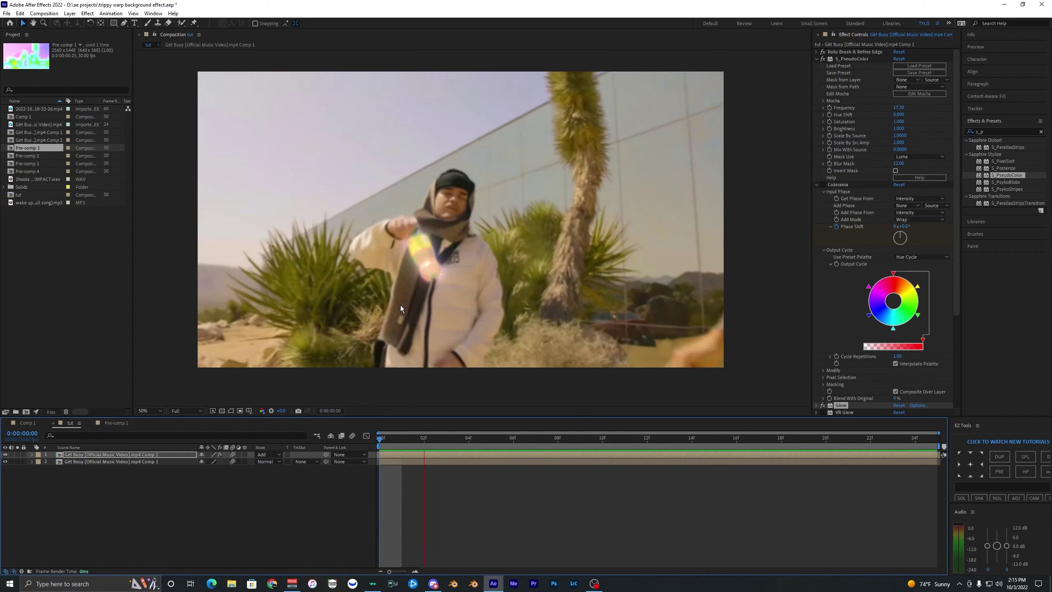
# Save the project and preview the glowing bottle clip from its first frame
pyautogui.press('space')
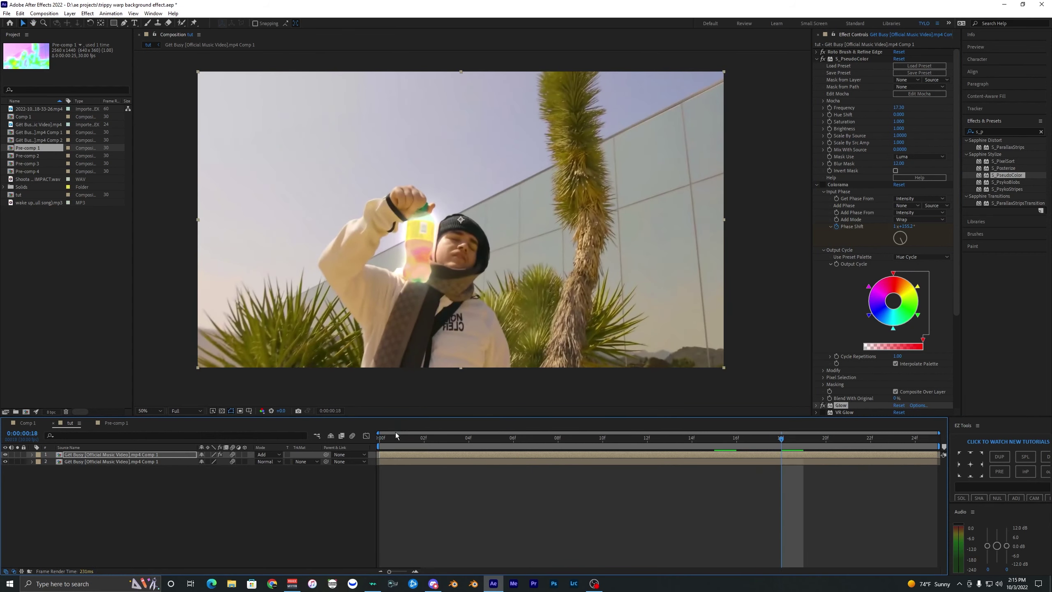
pyautogui.moveTo(393, 436); pyautogui.dragTo(363, 460)
pyautogui.click(401, 456)
pyautogui.hotkey('ctrl', 's')
pyautogui.press('space')
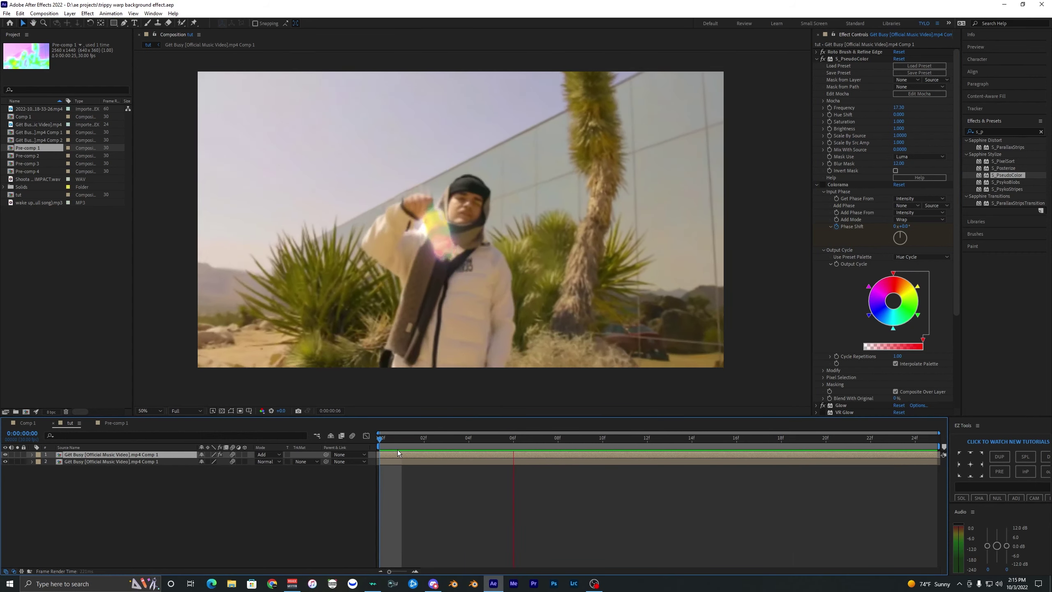